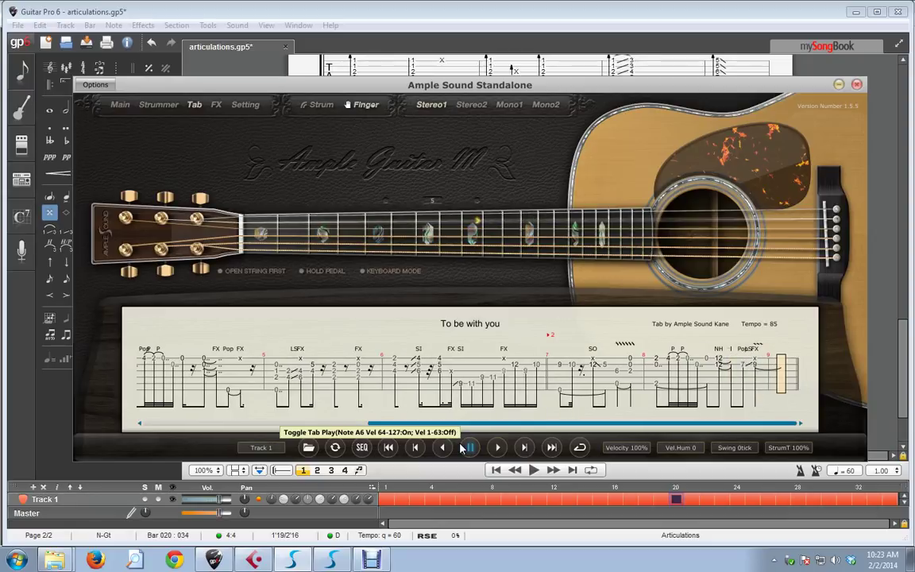
- Stop the To be with you tab playback and select the first bar, ARP without let ring, in the Guitar Pro score
{"action": "left_click", "coordinate": [469, 447]}
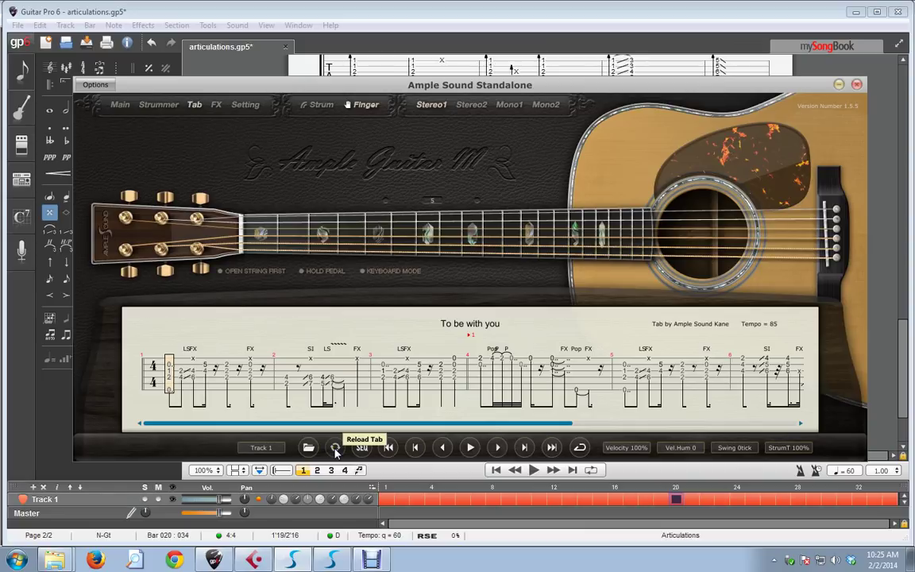
{"action": "left_click", "coordinate": [222, 61]}
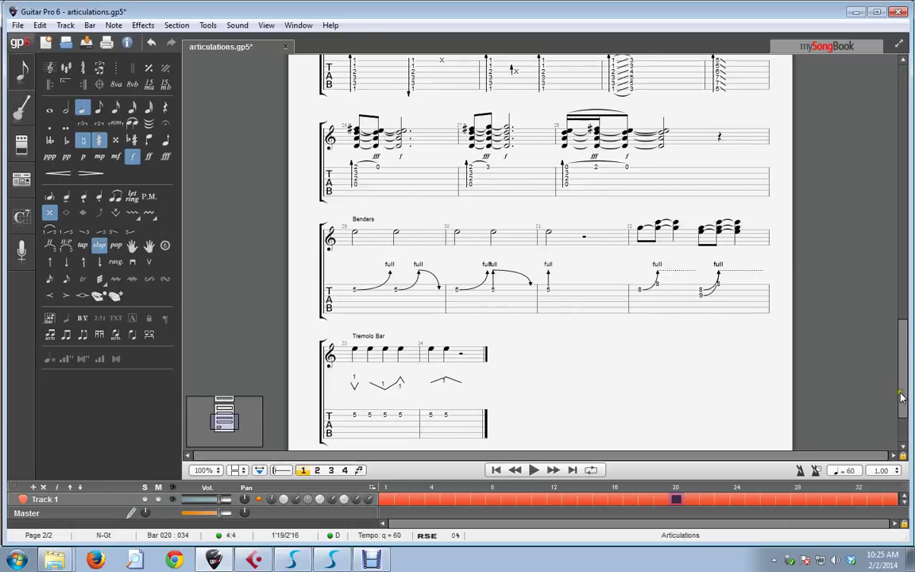
{"action": "scroll", "coordinate": [896, 255], "scroll_direction": "up", "scroll_amount": 6}
{"action": "scroll", "coordinate": [896, 254], "scroll_direction": "up", "scroll_amount": 5}
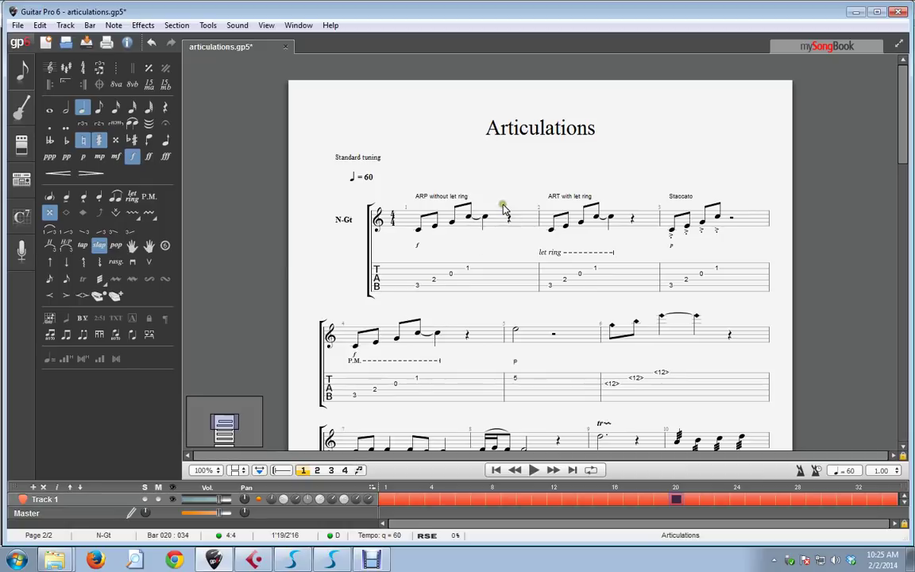
{"action": "left_click_drag", "start_coordinate": [505, 207], "coordinate": [413, 205]}
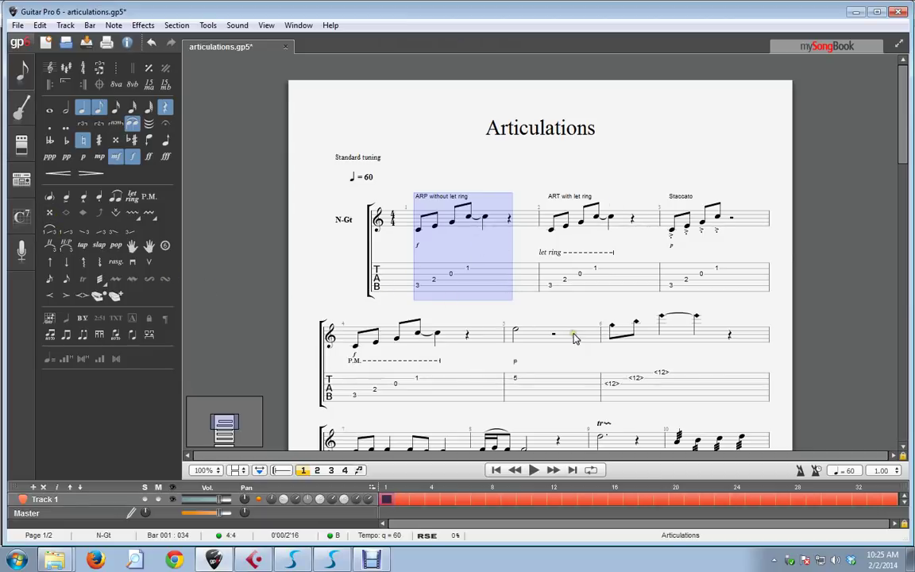
- Look through the export formats offered for the Articulations score, and switch back to Ample Guitar M
{"action": "left_click", "coordinate": [17, 25]}
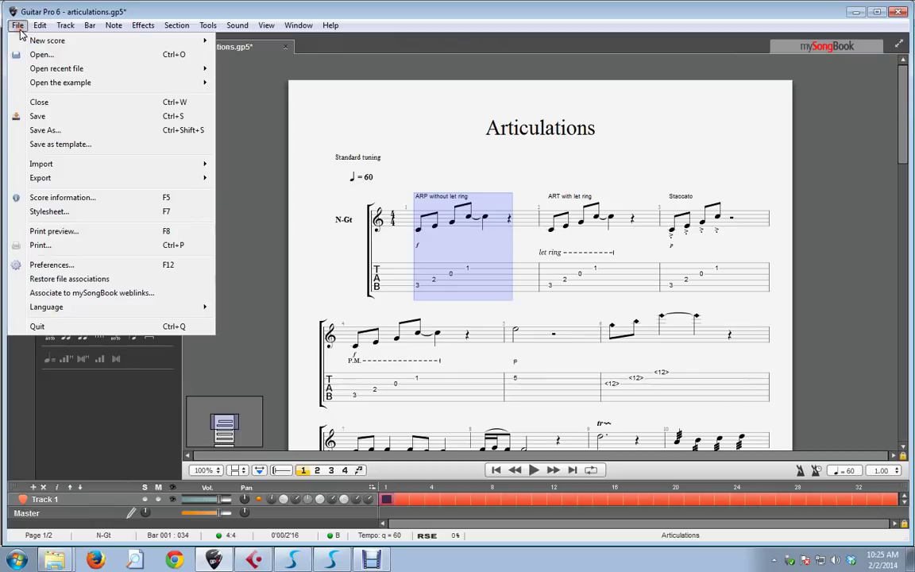
{"action": "mouse_move", "coordinate": [32, 178]}
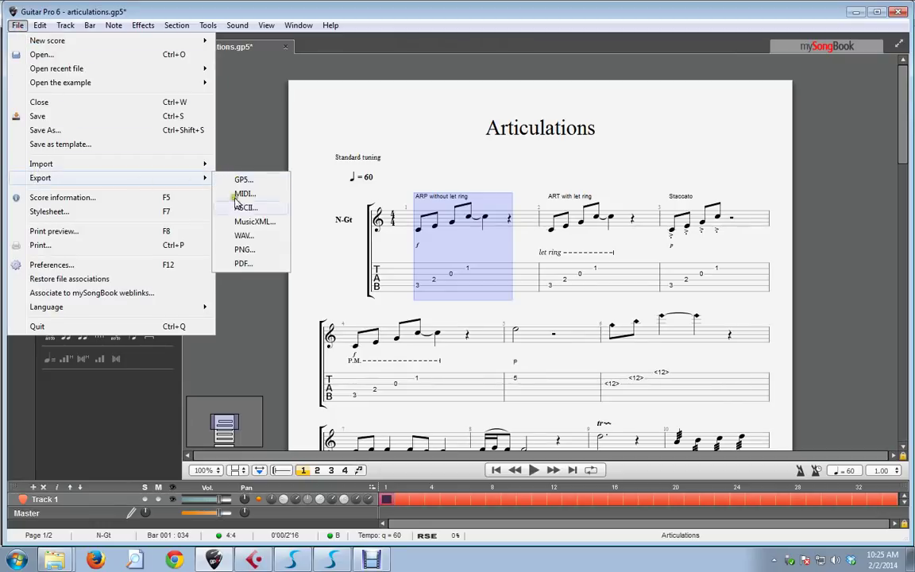
{"action": "left_click", "coordinate": [256, 508]}
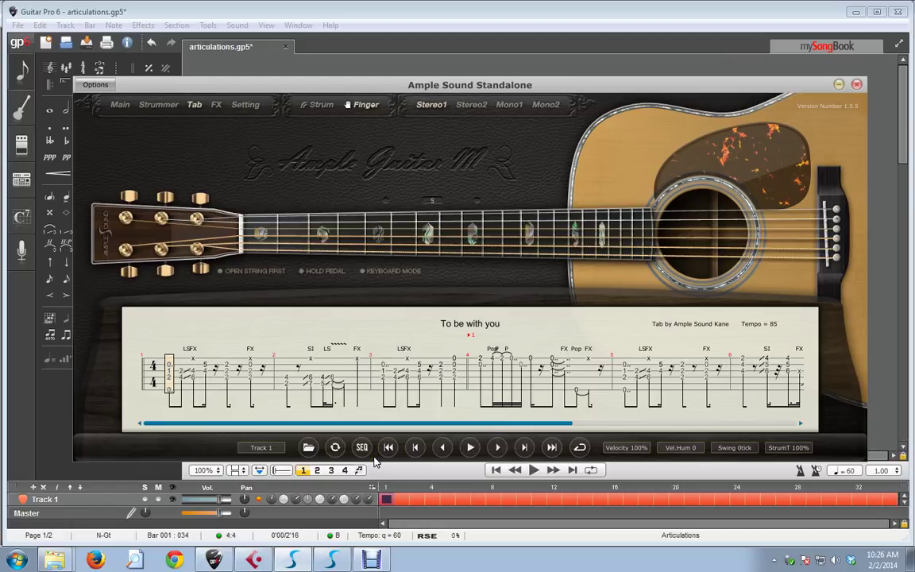
- Go to the previous marker in the To be with you tab, and start and stop its playback
{"action": "left_click", "coordinate": [416, 450]}
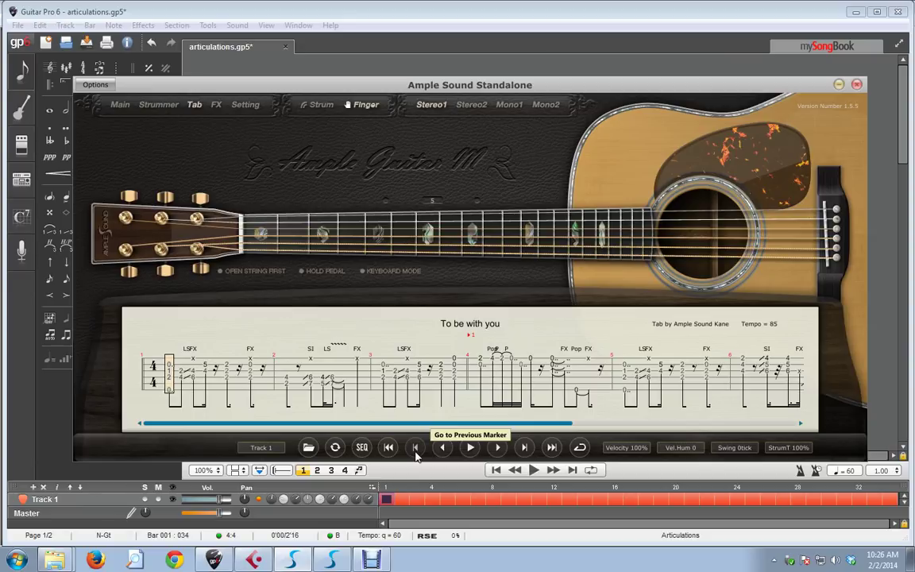
{"action": "left_click", "coordinate": [470, 449]}
{"action": "left_click", "coordinate": [473, 449]}
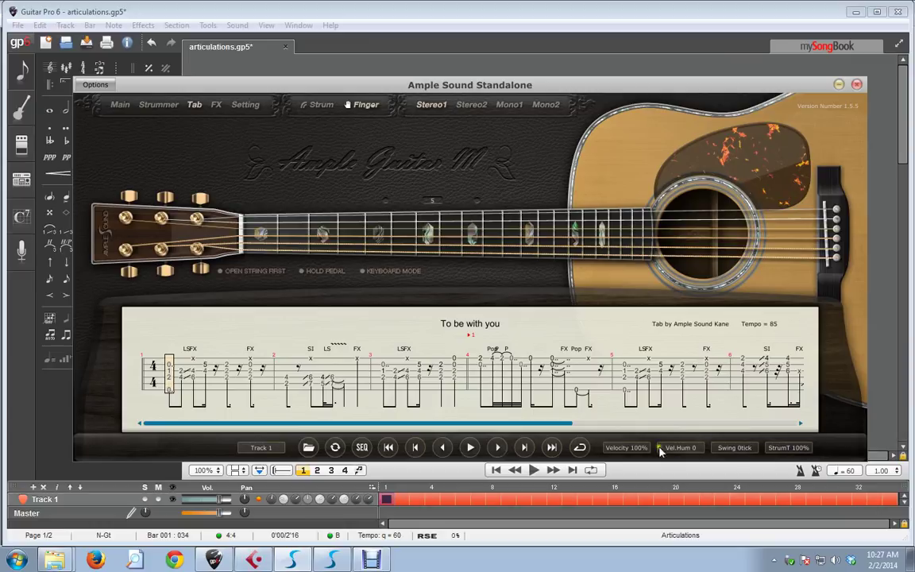
- Review the available tab velocity, velocity humanization and swing values in Ample Guitar M
{"action": "left_click", "coordinate": [620, 450]}
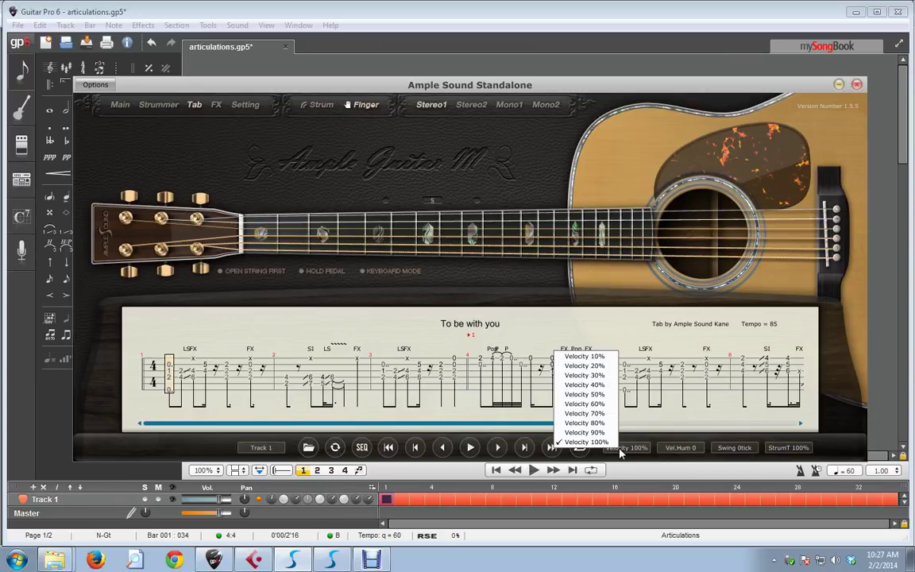
{"action": "left_click", "coordinate": [686, 449]}
{"action": "left_click", "coordinate": [686, 449]}
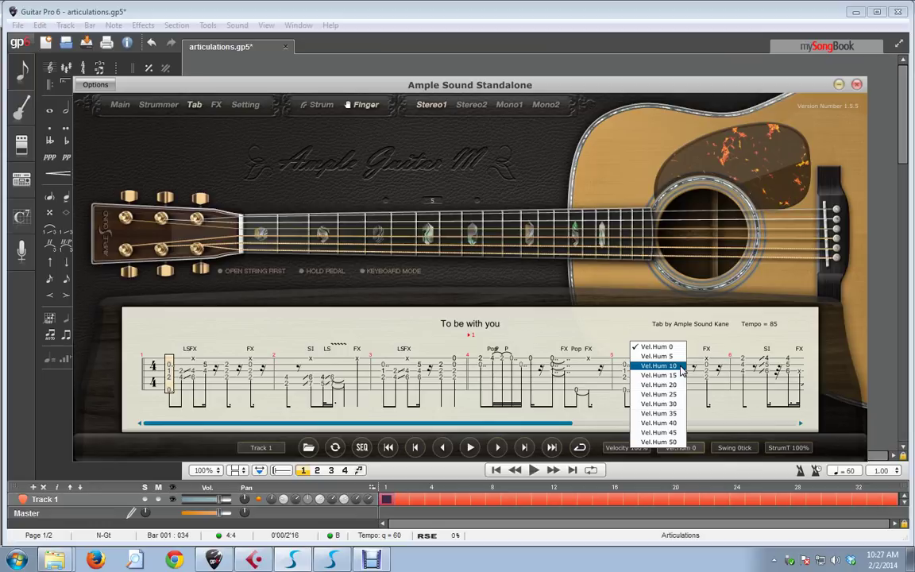
{"action": "left_click", "coordinate": [742, 447]}
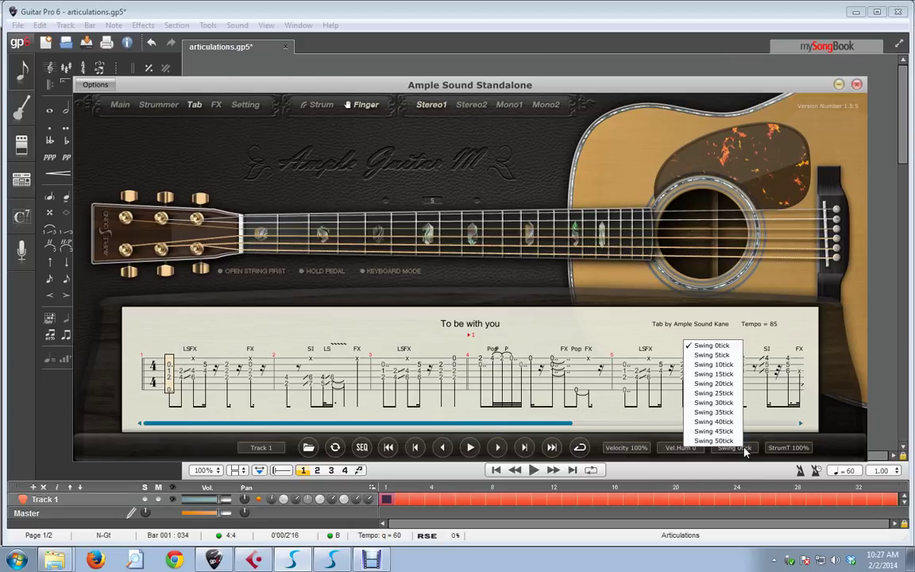
- Review the tab's strum time options, including Fixed by Strummer, and check the Strummer page's Strum Time setting
{"action": "left_click", "coordinate": [792, 449]}
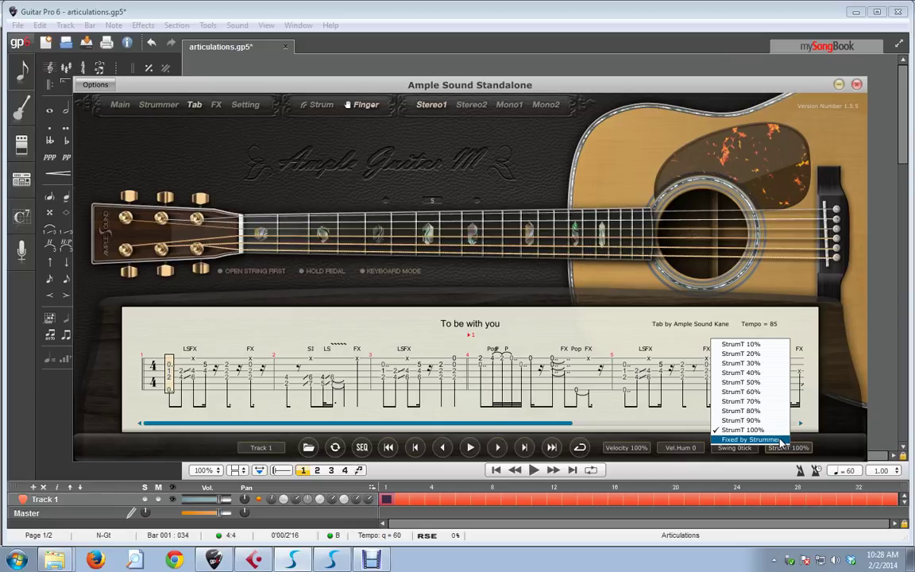
{"action": "left_click", "coordinate": [158, 109]}
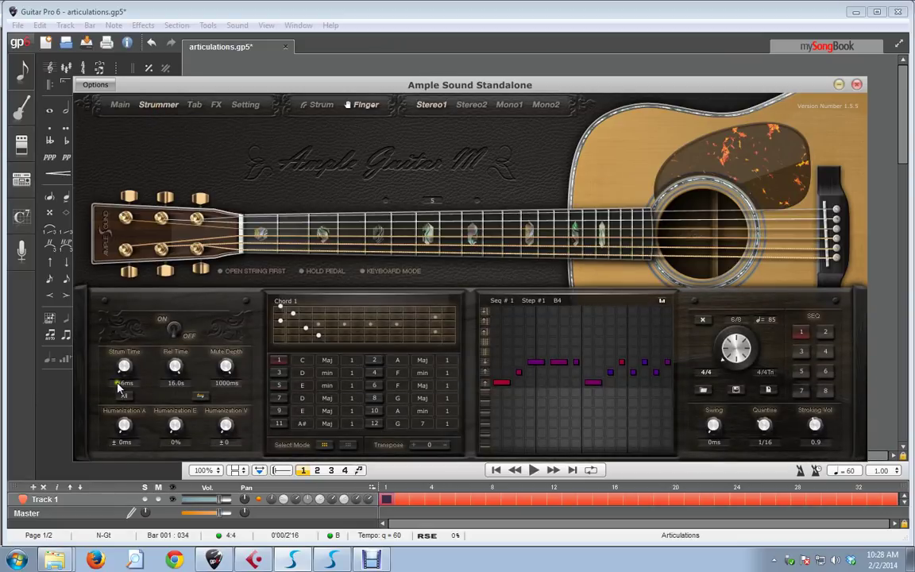
{"action": "left_click", "coordinate": [196, 109]}
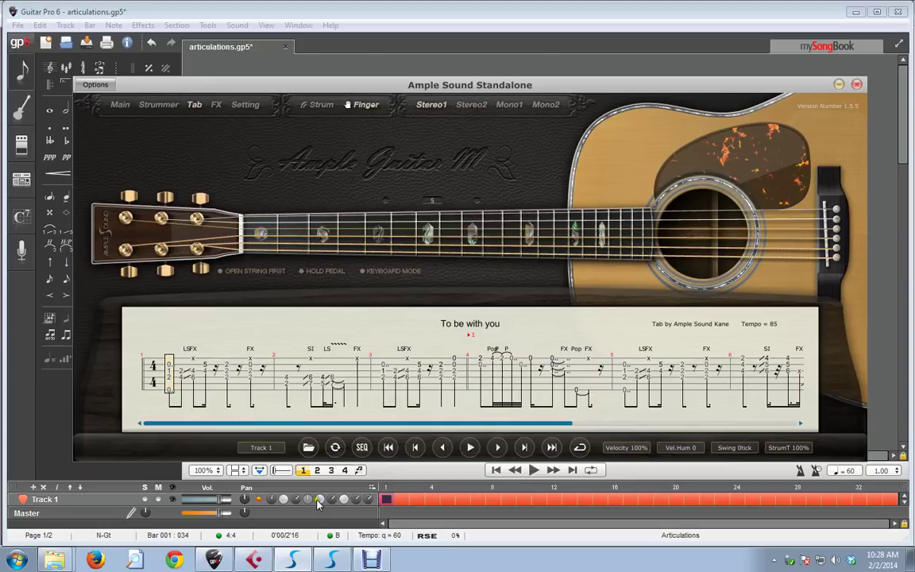
- Close Ample Guitar M, switch to Ample Guitar T and rewind the strumer-demo-1 tab to its first bar
{"action": "left_click", "coordinate": [857, 85]}
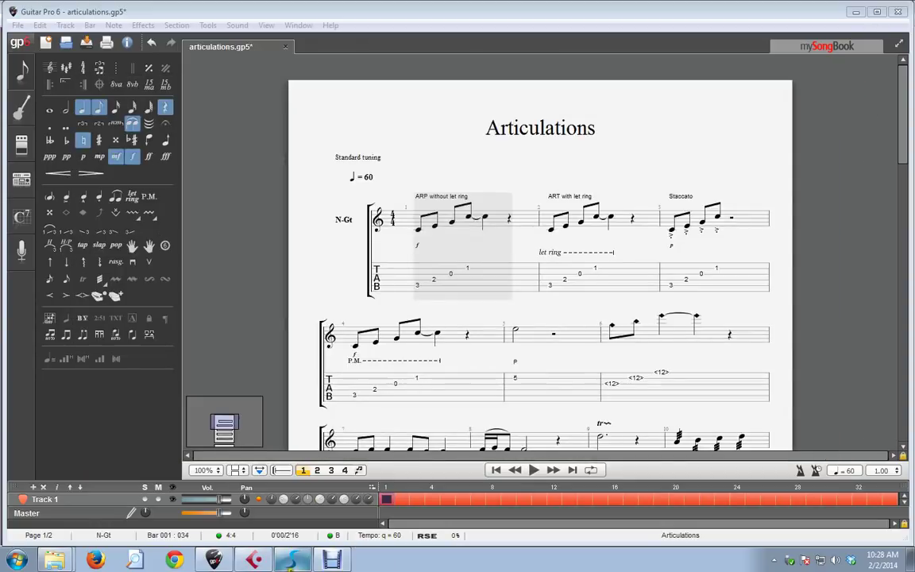
{"action": "left_click", "coordinate": [295, 561]}
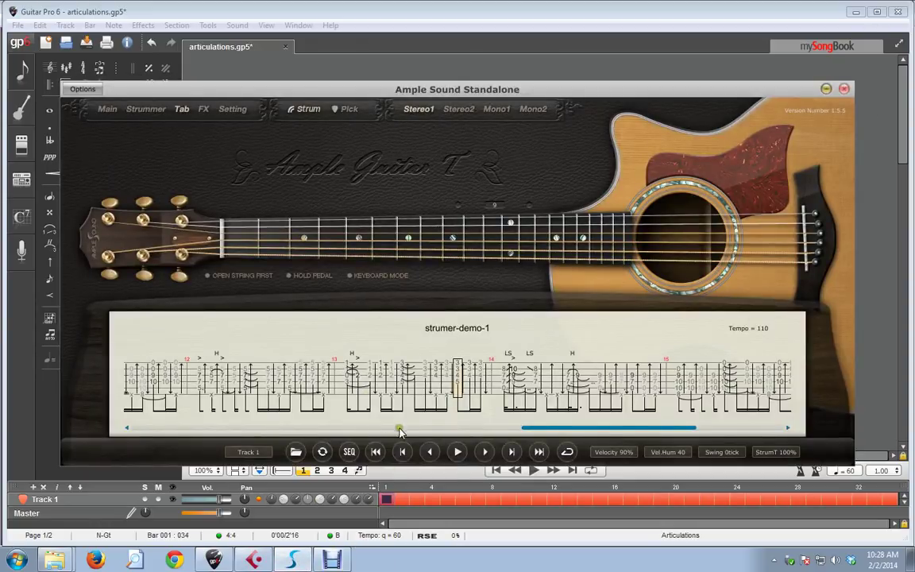
{"action": "left_click", "coordinate": [378, 453]}
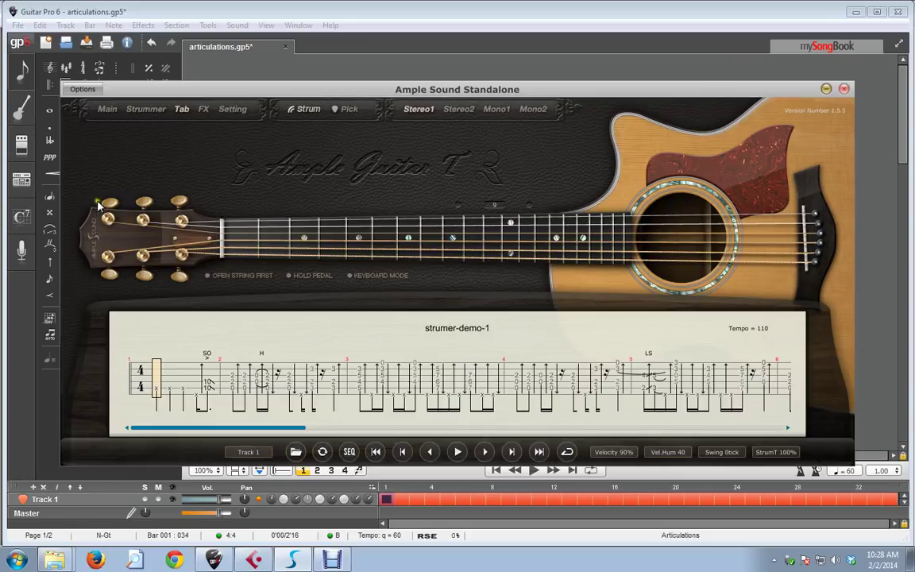
- Check the MIDI and audio device settings of Ample Guitar T
{"action": "left_click", "coordinate": [84, 90]}
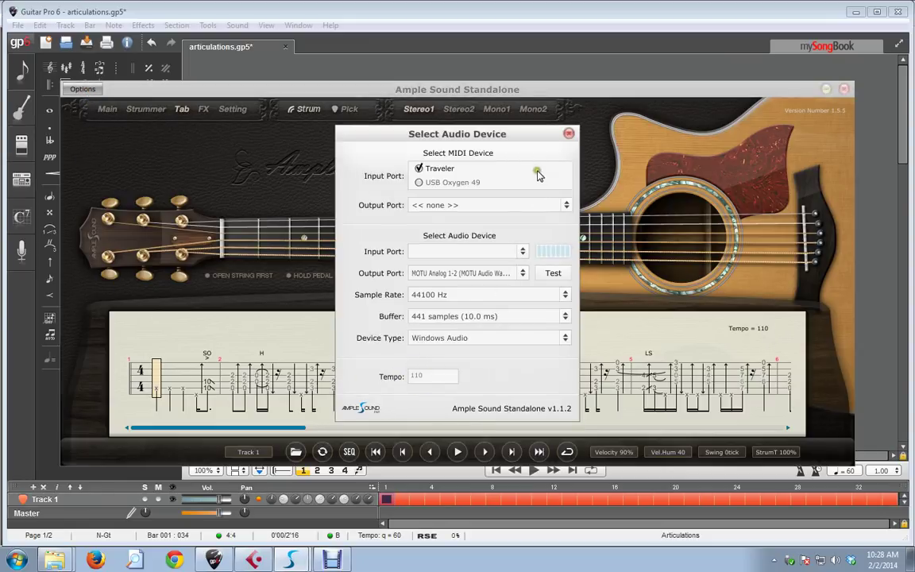
{"action": "left_click", "coordinate": [569, 133]}
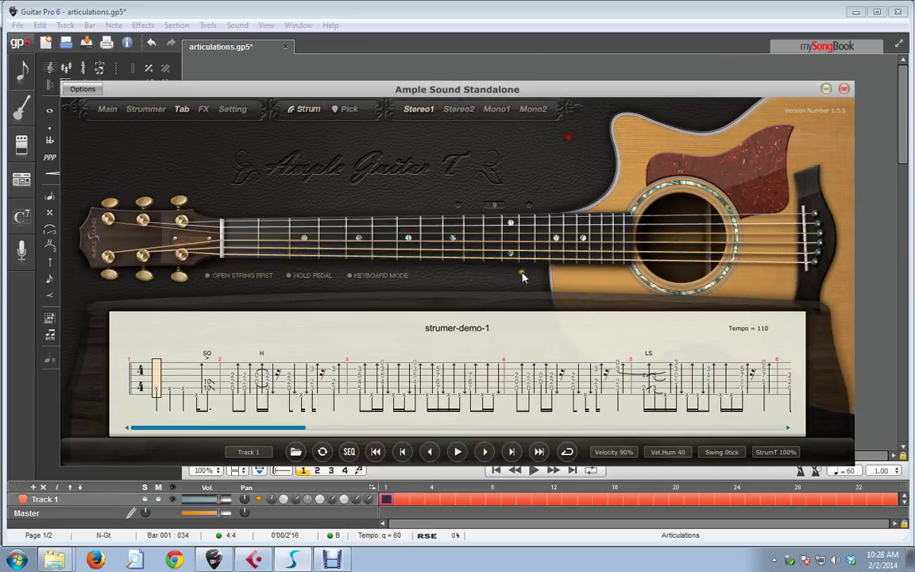
- Play the strumer-demo-1 tab with its velocity set to 100% and velocity humanization set to 0
{"action": "left_click", "coordinate": [458, 452]}
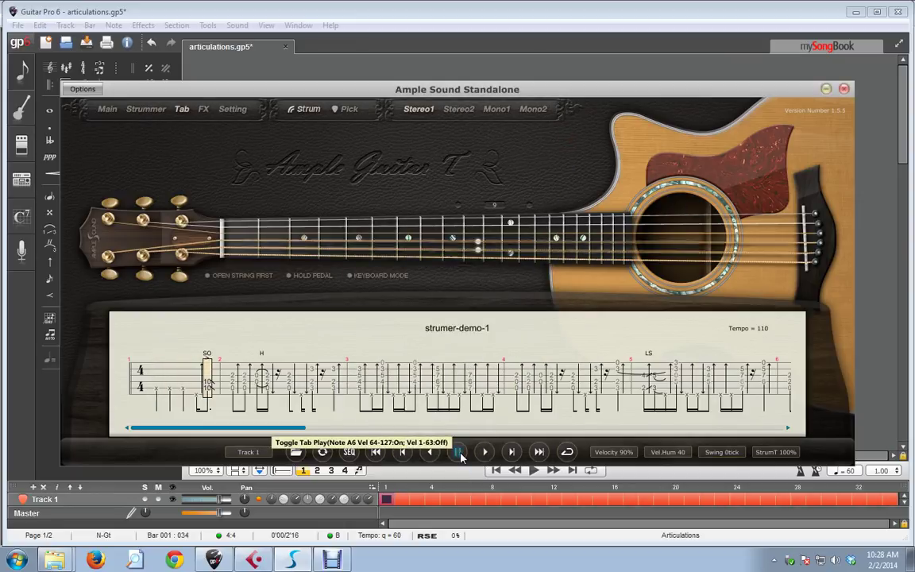
{"action": "left_click", "coordinate": [613, 452]}
{"action": "left_click", "coordinate": [611, 437]}
{"action": "left_click", "coordinate": [667, 454]}
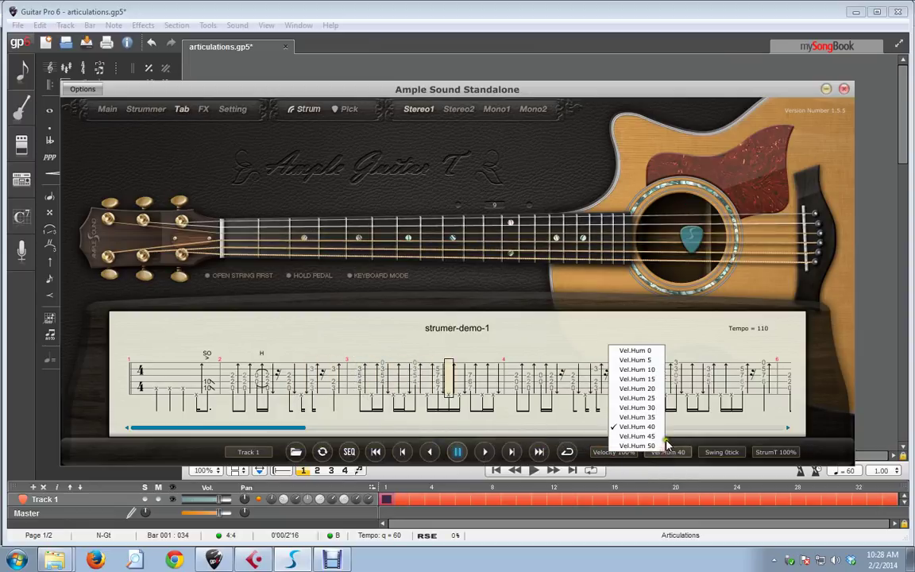
{"action": "left_click", "coordinate": [657, 353]}
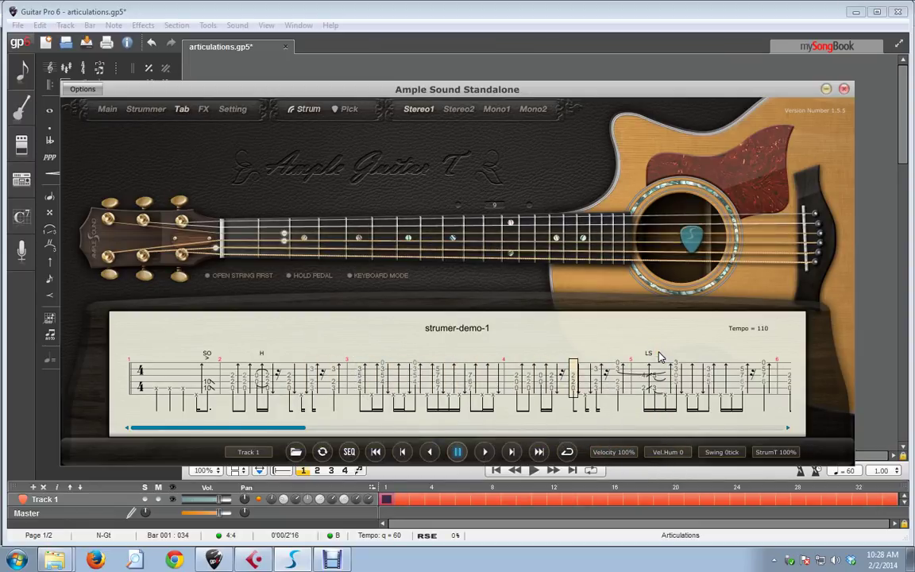
- Try the playing tab at 40% velocity, and set the velocity back to 100%
{"action": "left_click", "coordinate": [622, 454]}
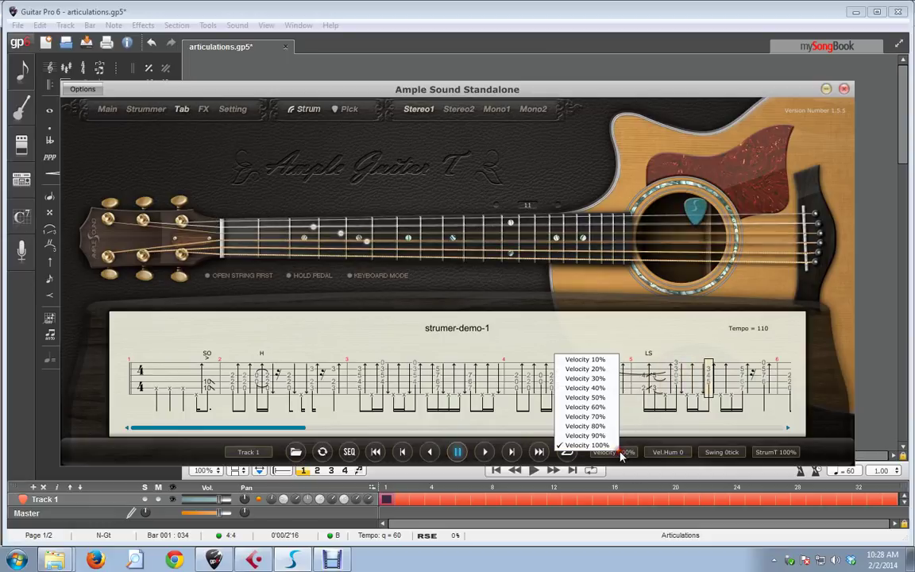
{"action": "left_click", "coordinate": [604, 390]}
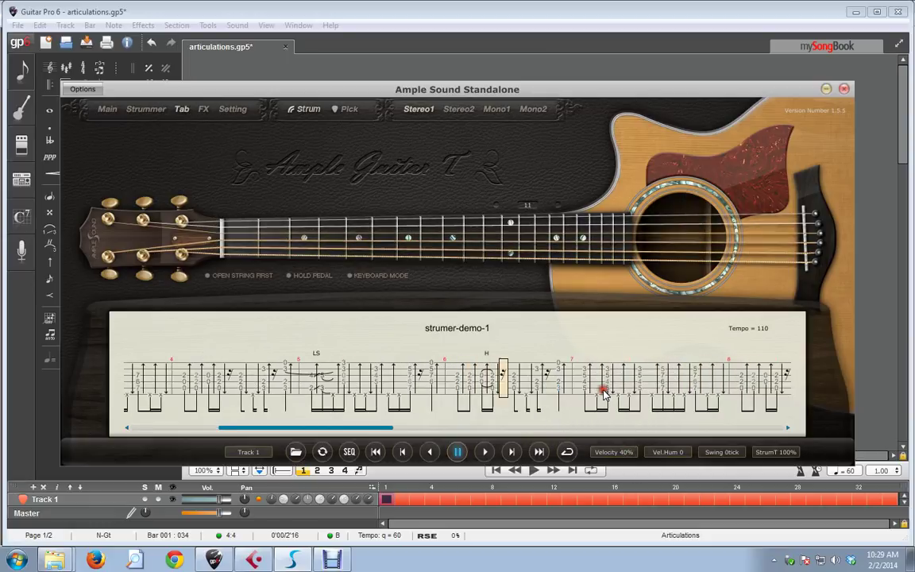
{"action": "left_click", "coordinate": [613, 452]}
{"action": "left_click", "coordinate": [608, 451]}
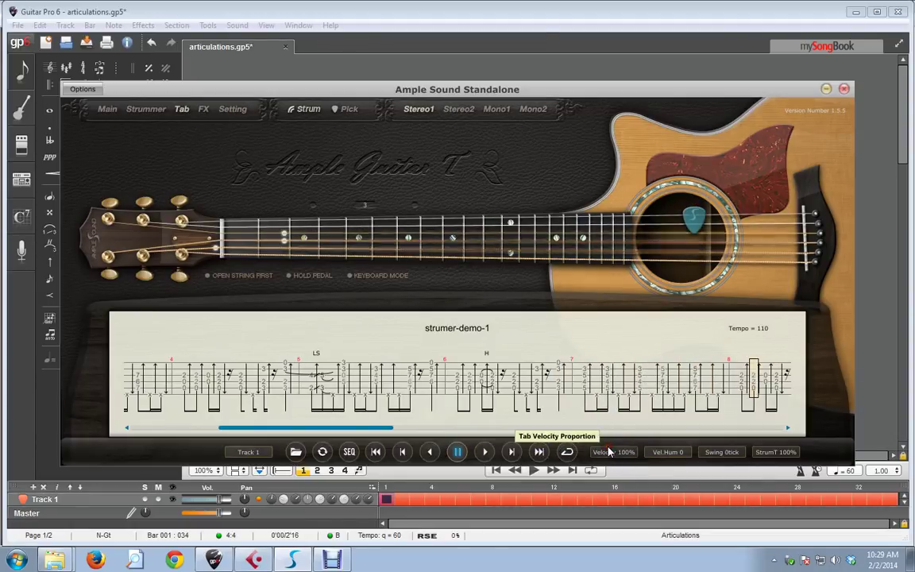
- Set the tab's velocity humanization to 25 and its velocity to 90%, and stop the playback
{"action": "left_click", "coordinate": [669, 454]}
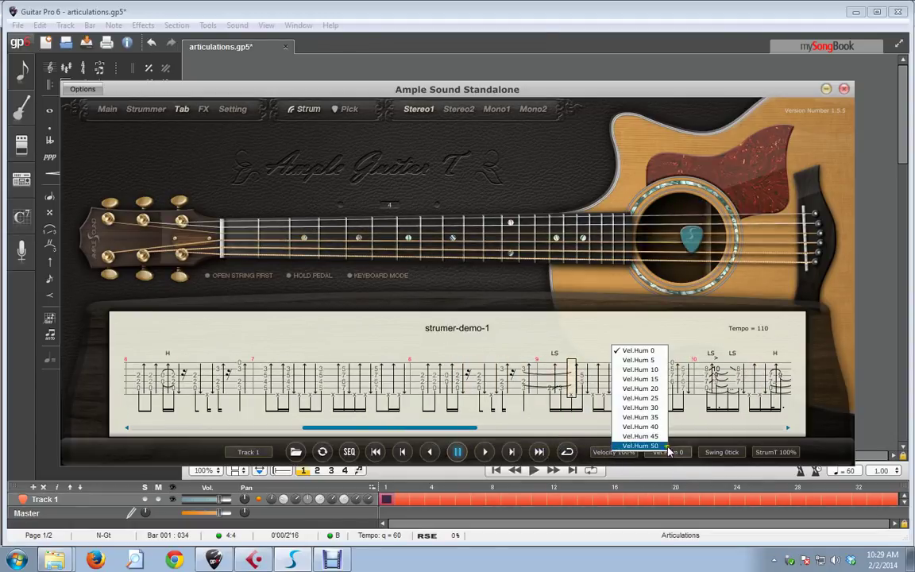
{"action": "left_click", "coordinate": [640, 398]}
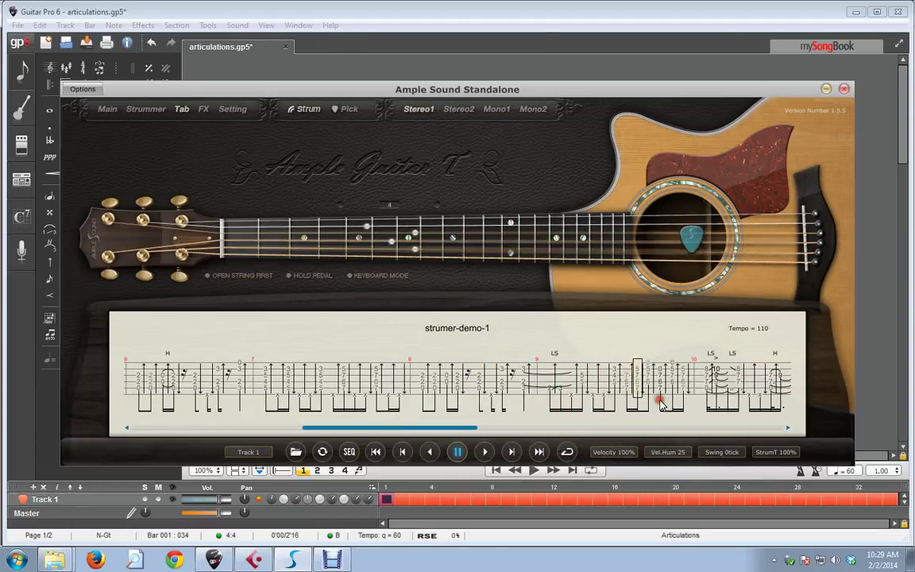
{"action": "left_click", "coordinate": [624, 452]}
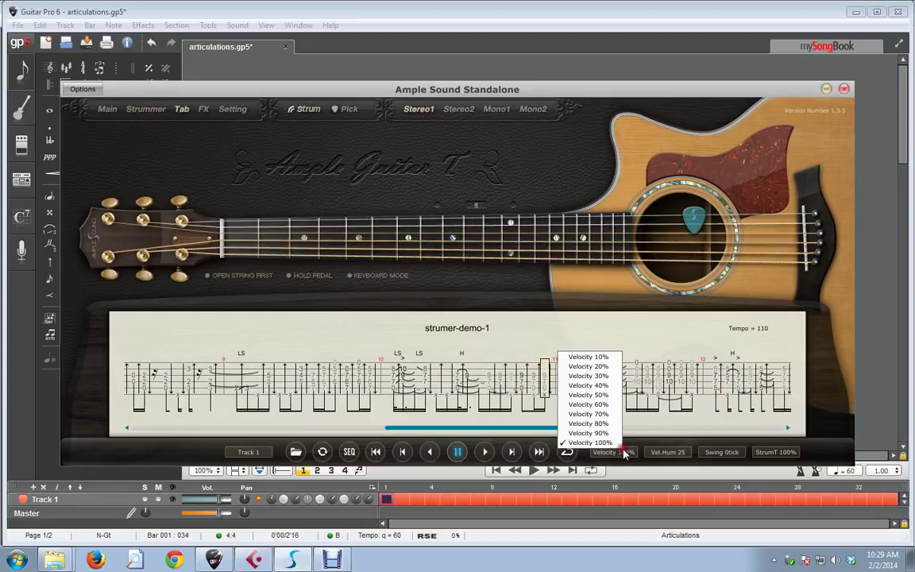
{"action": "left_click", "coordinate": [616, 437]}
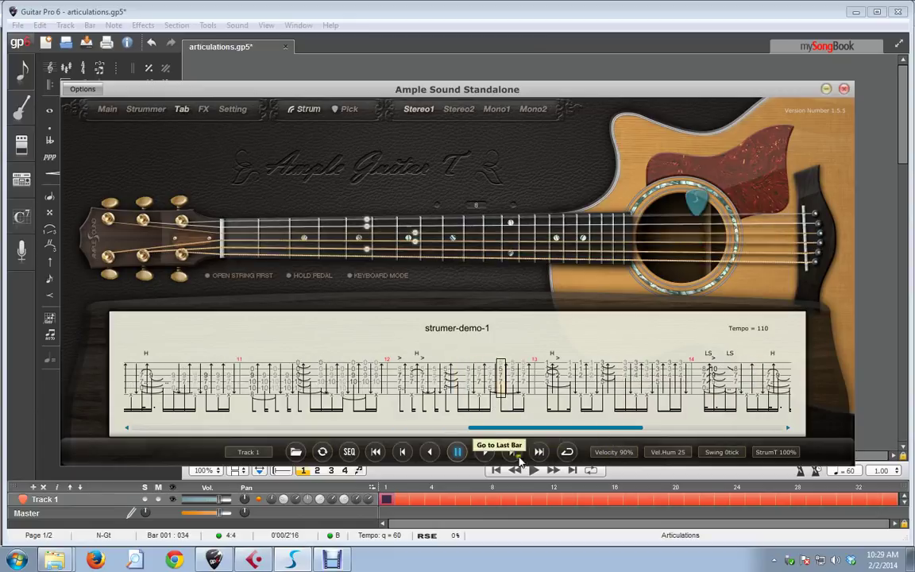
{"action": "left_click", "coordinate": [457, 452]}
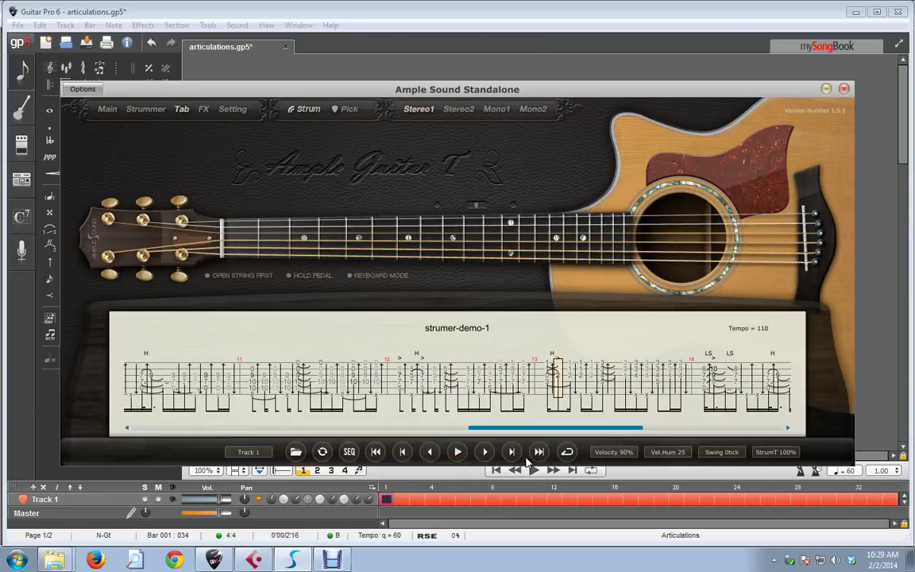
- Switch the strummer off on the Strummer page, and return to the Articulations score in Guitar Pro
{"action": "left_click_drag", "start_coordinate": [525, 427], "coordinate": [239, 434]}
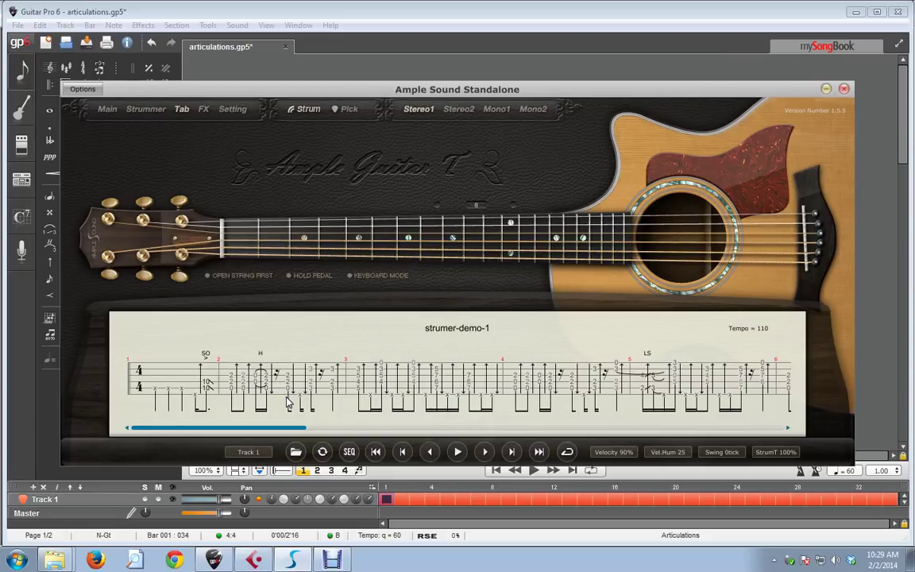
{"action": "left_click", "coordinate": [146, 109]}
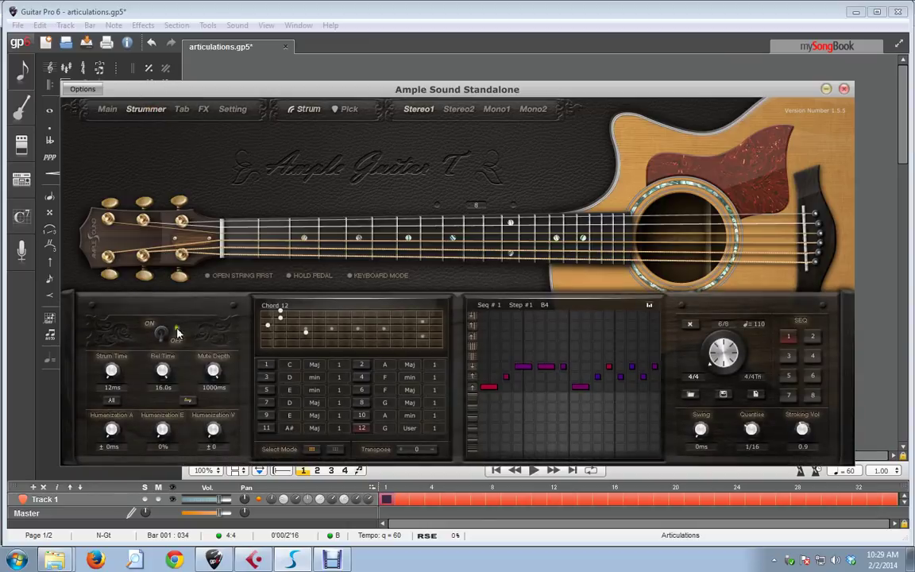
{"action": "left_click", "coordinate": [176, 337]}
{"action": "left_click", "coordinate": [181, 111]}
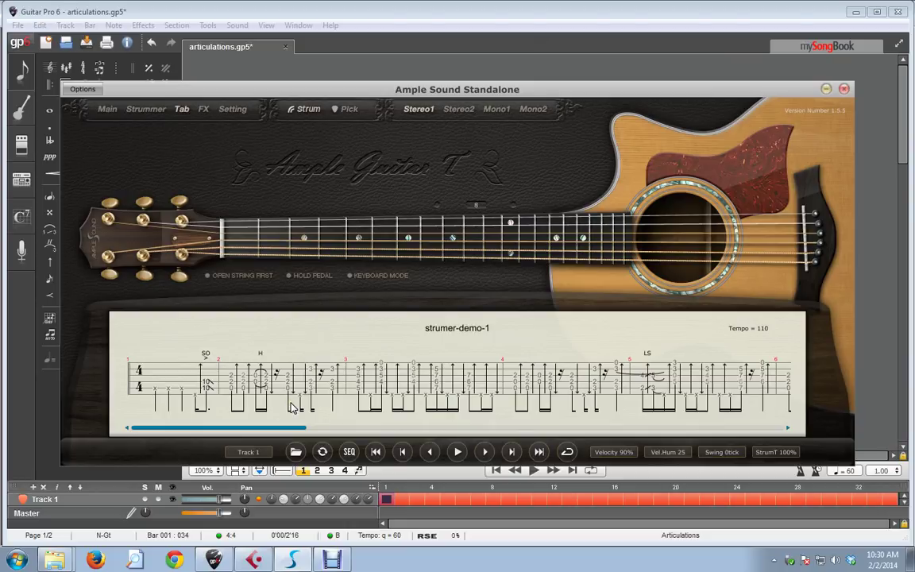
{"action": "left_click", "coordinate": [242, 74]}
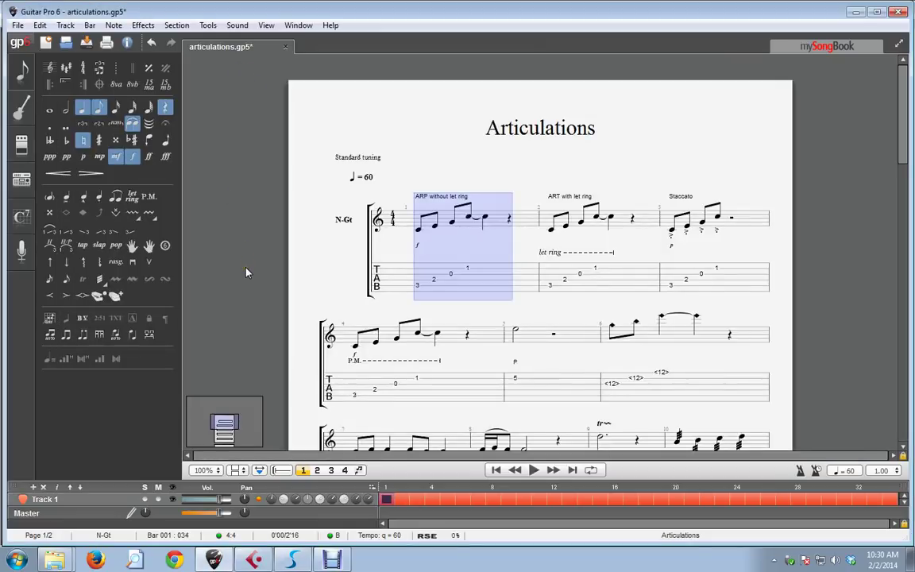
- Select the notes of the Staccato bar in the Articulations score to examine their staccato marking
{"action": "left_click", "coordinate": [415, 359]}
{"action": "left_click", "coordinate": [718, 253]}
{"action": "left_click", "coordinate": [717, 268]}
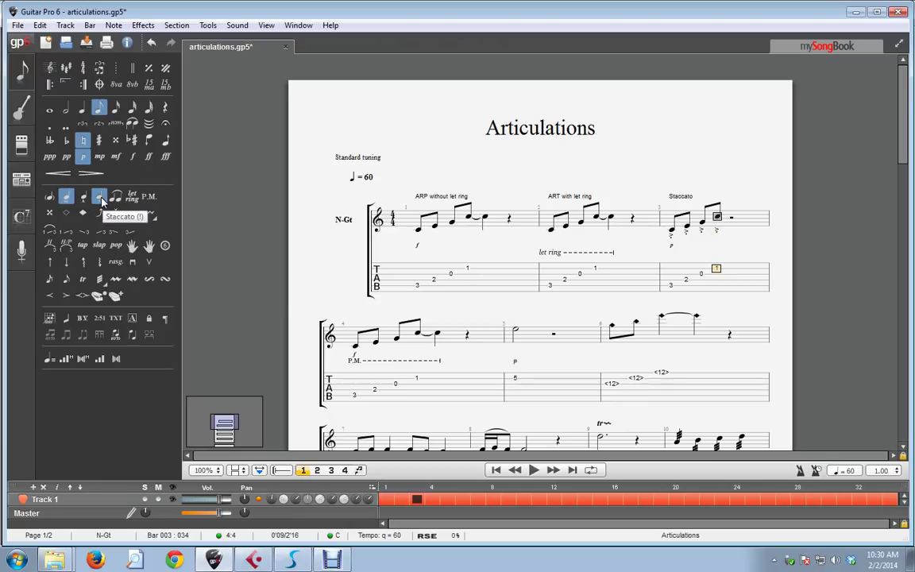
{"action": "left_click", "coordinate": [99, 197]}
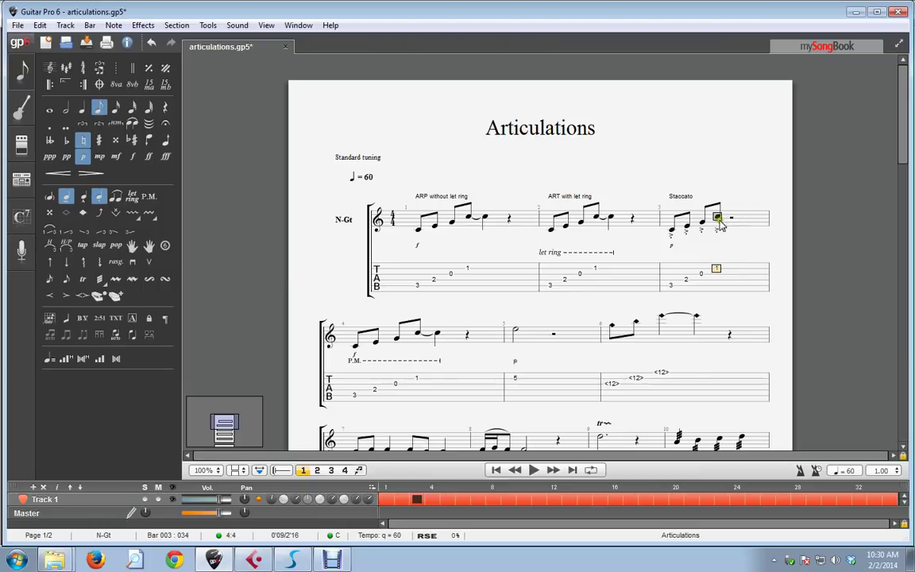
{"action": "left_click_drag", "start_coordinate": [750, 189], "coordinate": [673, 194]}
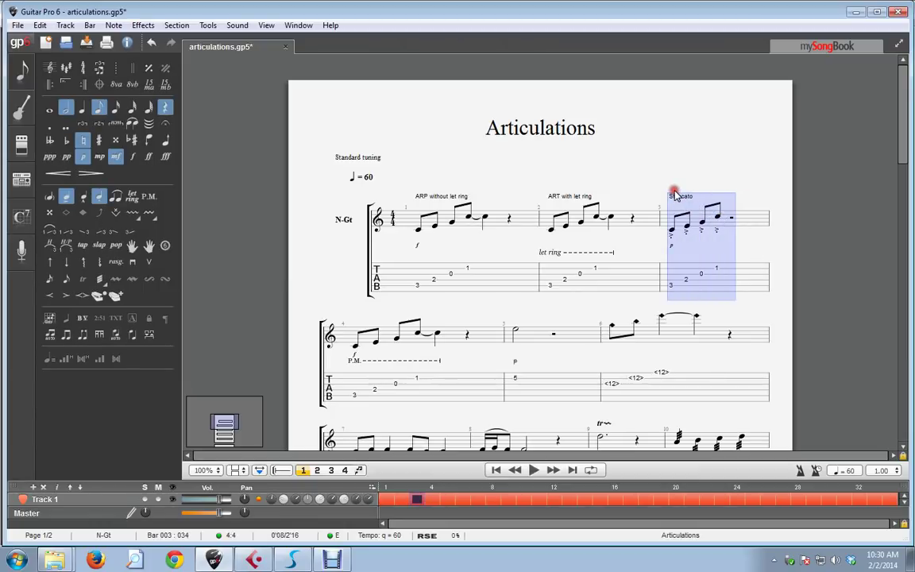
- View the score's available export formats without exporting anything
{"action": "left_click", "coordinate": [17, 25]}
{"action": "mouse_move", "coordinate": [55, 179]}
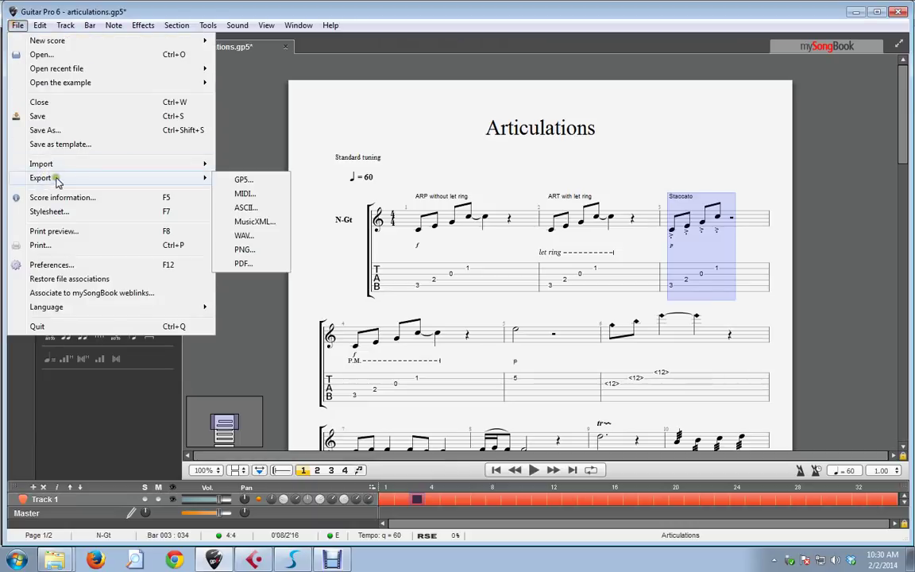
{"action": "left_click", "coordinate": [247, 159]}
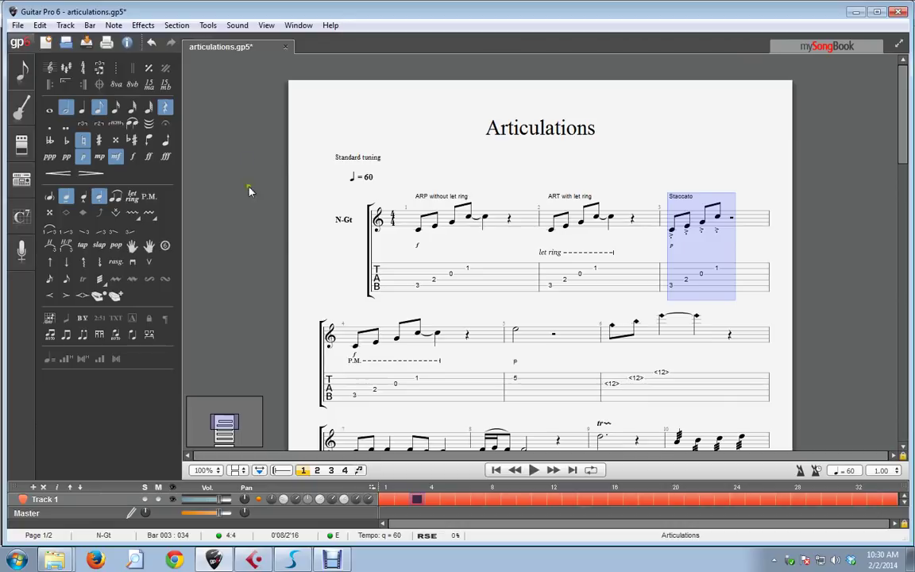
- Select the notes of the "ART with let ring" bar to examine their let ring marking
{"action": "left_click", "coordinate": [342, 251]}
{"action": "left_click", "coordinate": [191, 249]}
{"action": "left_click", "coordinate": [620, 216]}
{"action": "left_click", "coordinate": [586, 282]}
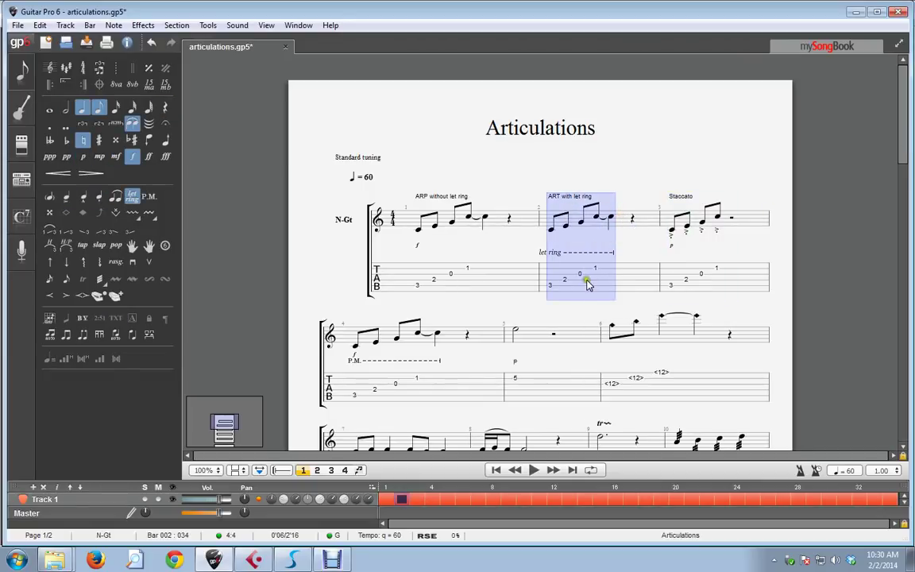
- Try let ring on the notes of the "ARP without let ring" bar, and remove it again
{"action": "left_click", "coordinate": [392, 177]}
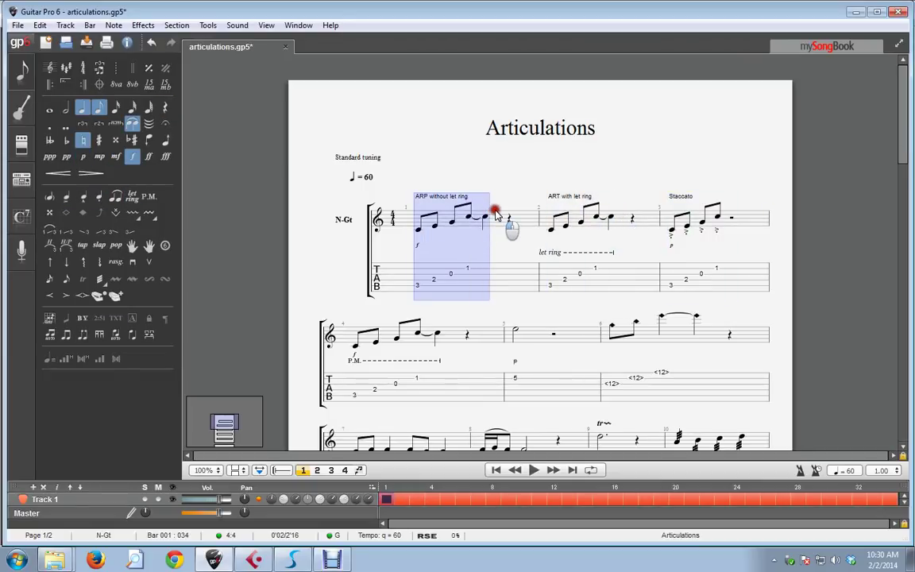
{"action": "left_click", "coordinate": [132, 197]}
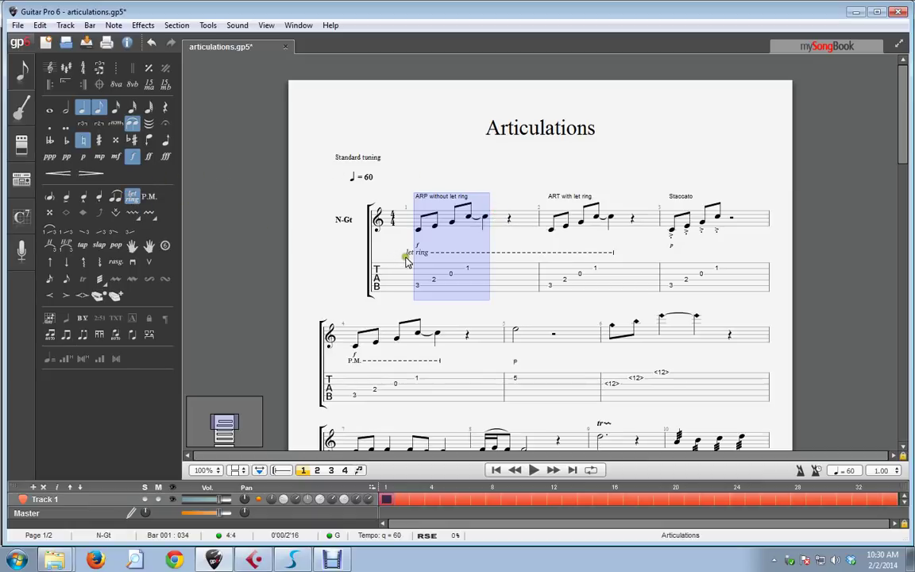
{"action": "left_click", "coordinate": [133, 200]}
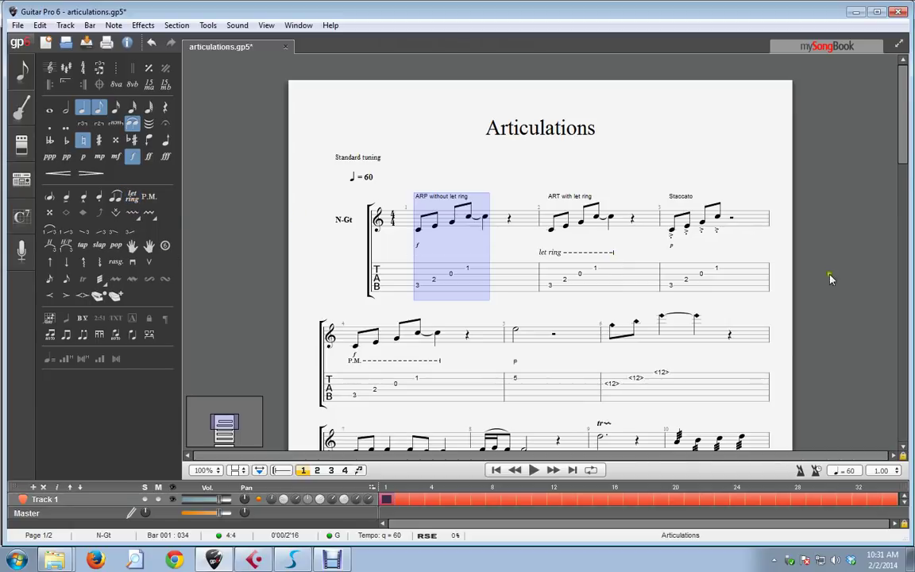
- Look through the rest of the score's articulation examples, from the slides through FX and Strum to Benders and Tremolo Bar
{"action": "left_click_drag", "start_coordinate": [907, 149], "coordinate": [910, 243]}
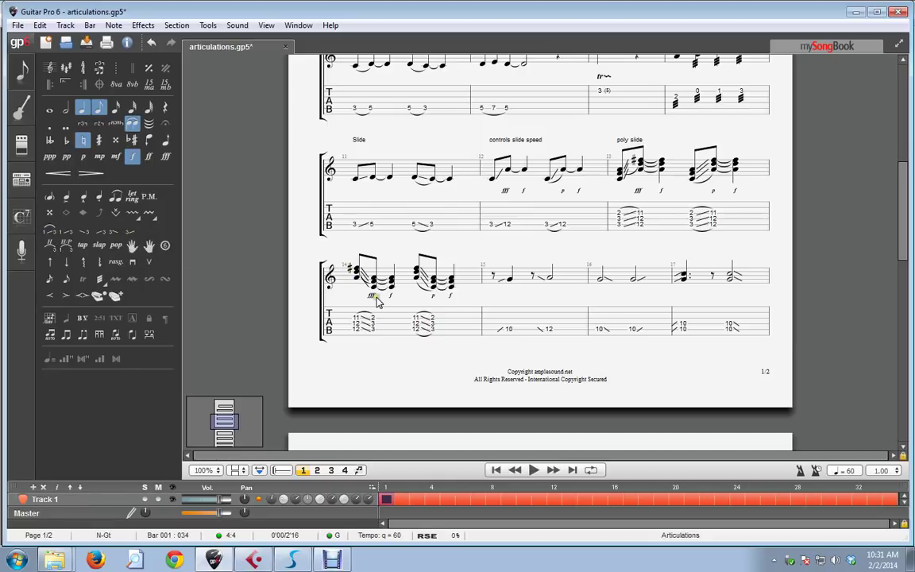
{"action": "left_click_drag", "start_coordinate": [900, 220], "coordinate": [898, 287]}
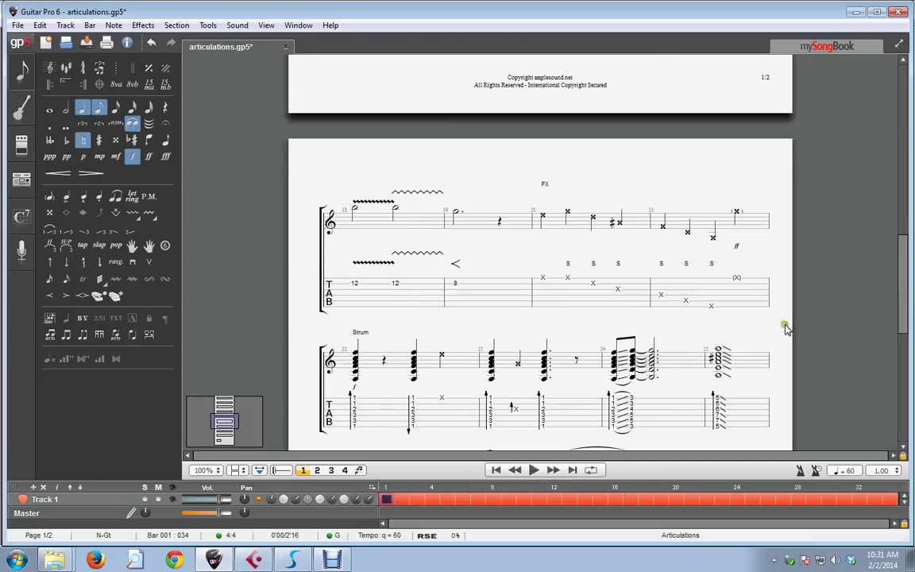
{"action": "left_click_drag", "start_coordinate": [905, 296], "coordinate": [880, 370]}
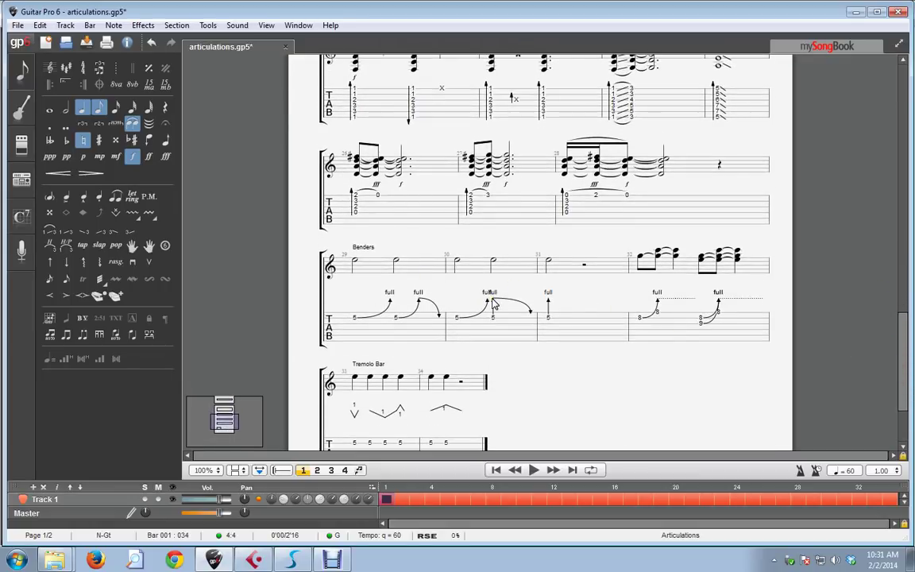
- Switch to the Hotel Rev 2 project in Cubase and open the AGL 01 track's instrument
{"action": "left_click", "coordinate": [290, 562]}
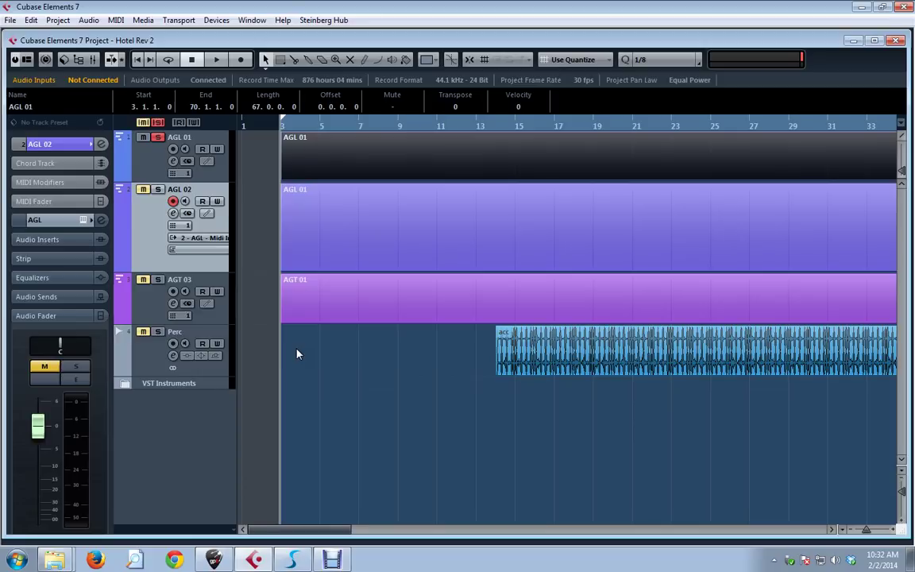
{"action": "left_click", "coordinate": [157, 165]}
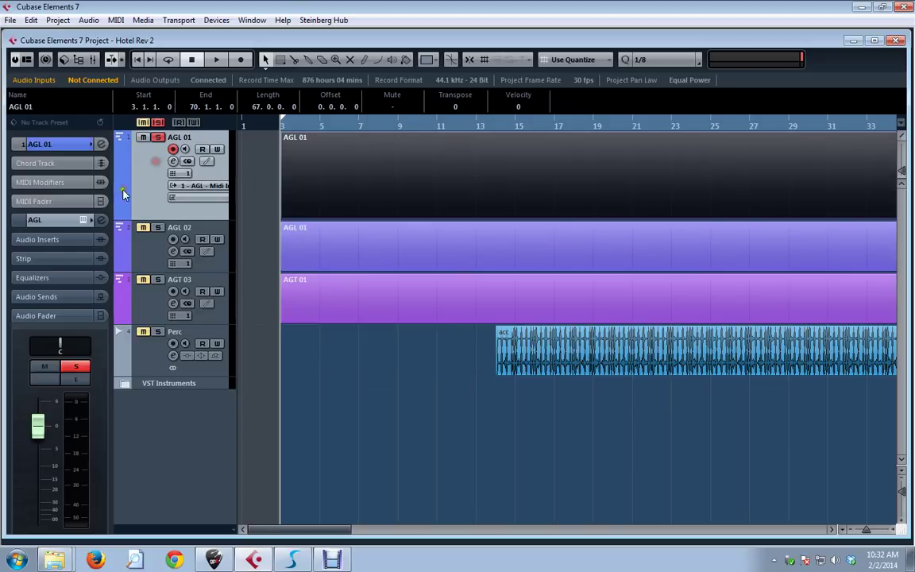
{"action": "left_click", "coordinate": [83, 220]}
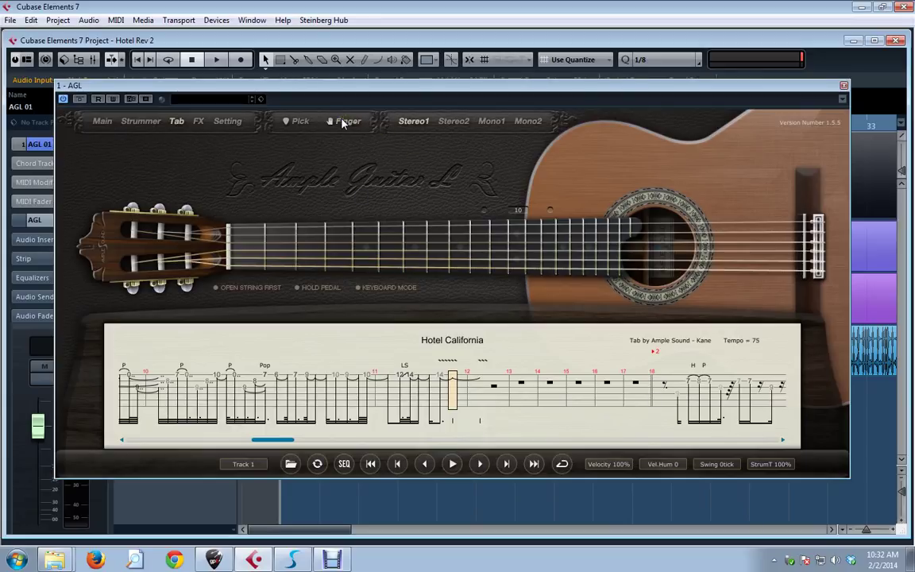
- Play Track 1 of the Hotel California tab from the beginning of bar 2
{"action": "left_click", "coordinate": [370, 465]}
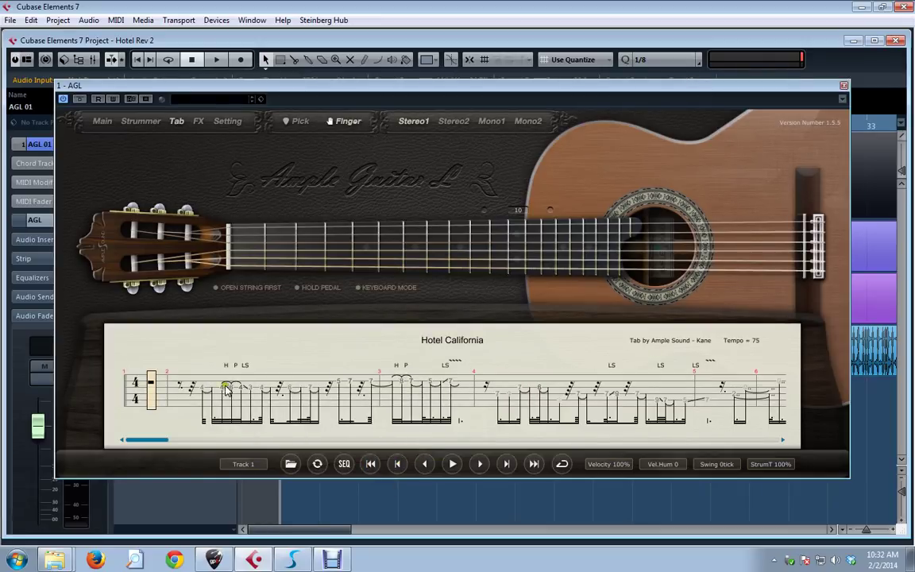
{"action": "left_click", "coordinate": [183, 386]}
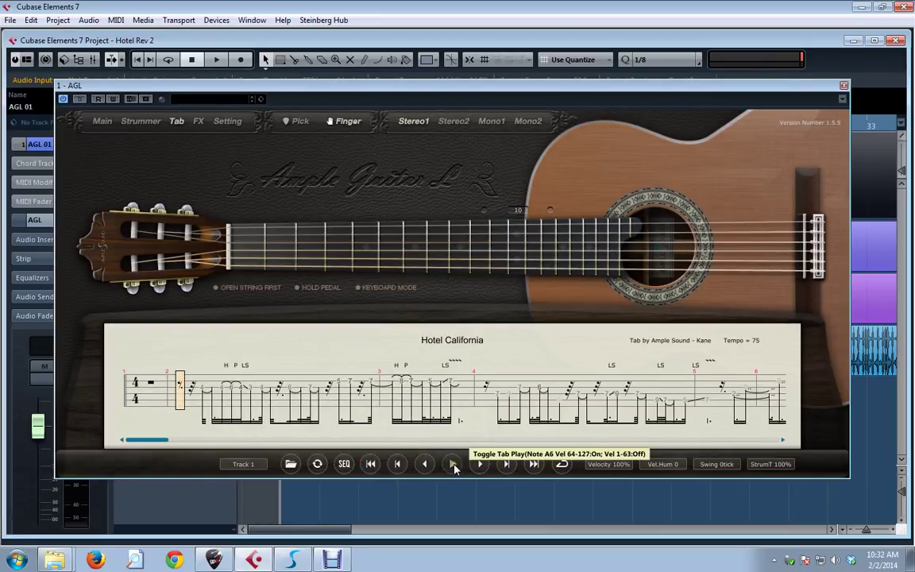
{"action": "left_click", "coordinate": [454, 466]}
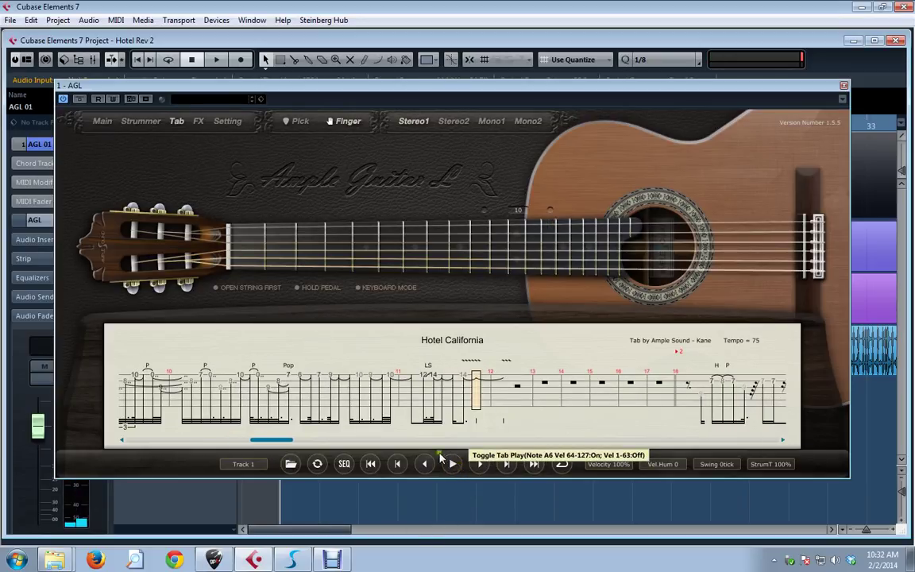
- View the tab's list of tracks with Track 1 kept, and close the AGL 01 instrument window
{"action": "left_click", "coordinate": [245, 465]}
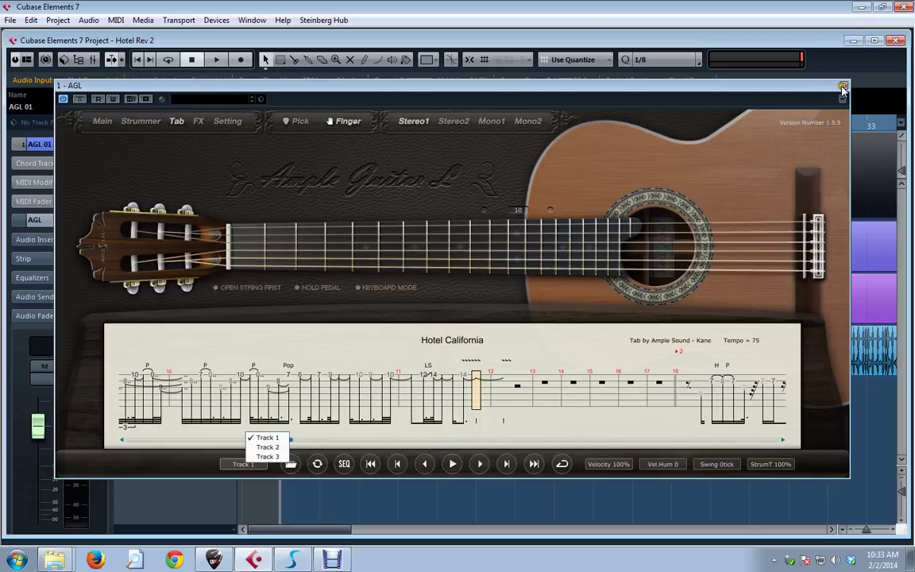
{"action": "left_click", "coordinate": [750, 87]}
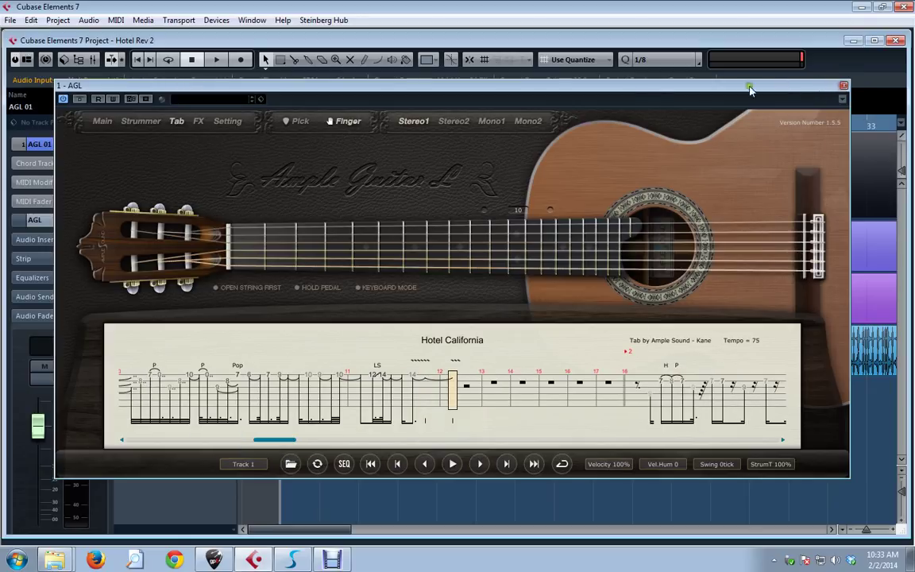
{"action": "left_click", "coordinate": [843, 86]}
- Solo the AGL 02 track instead of AGL 01, and open its instrument
{"action": "left_click", "coordinate": [219, 229]}
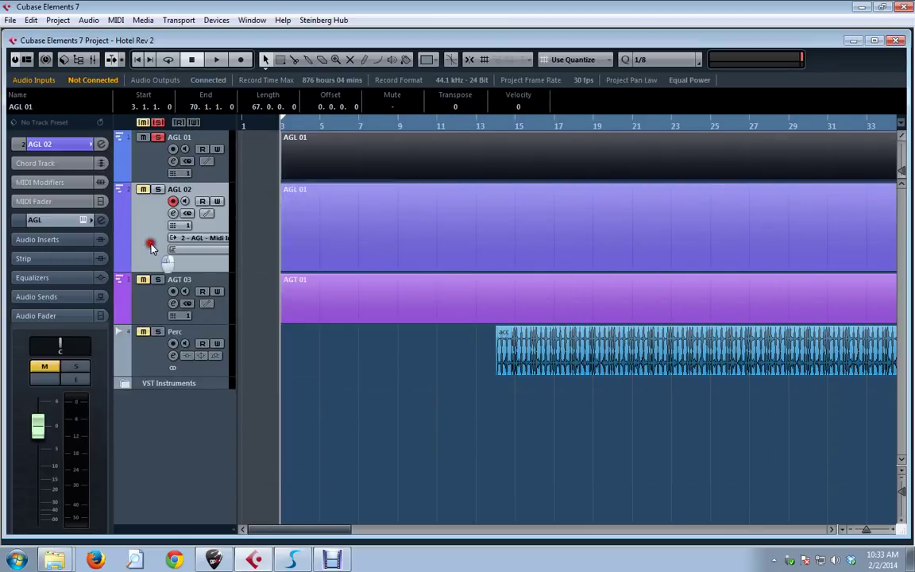
{"action": "left_click", "coordinate": [157, 137]}
{"action": "left_click", "coordinate": [158, 189]}
{"action": "left_click", "coordinate": [84, 220]}
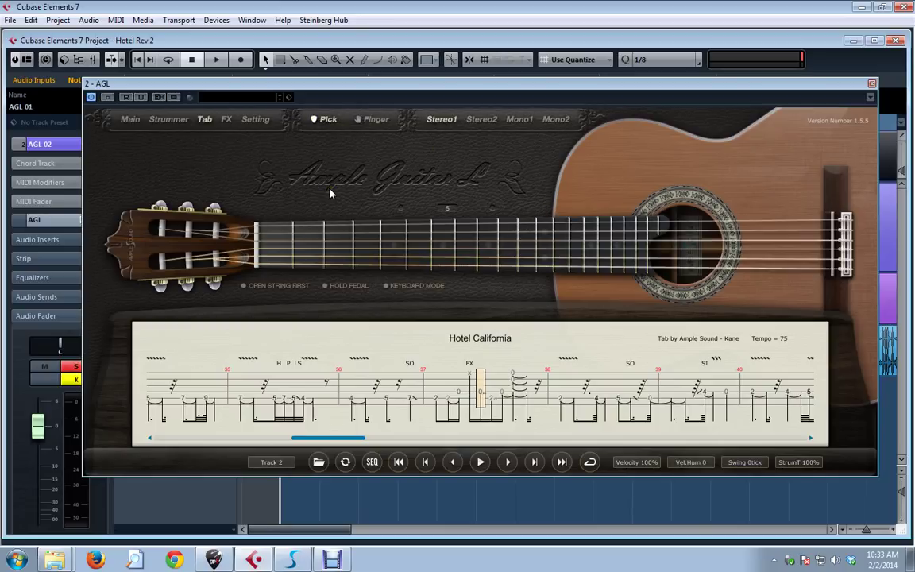
- Play Track 2 of the Hotel California tab from the first note of bar 34, and stop the playback
{"action": "left_click_drag", "start_coordinate": [338, 440], "coordinate": [316, 439]}
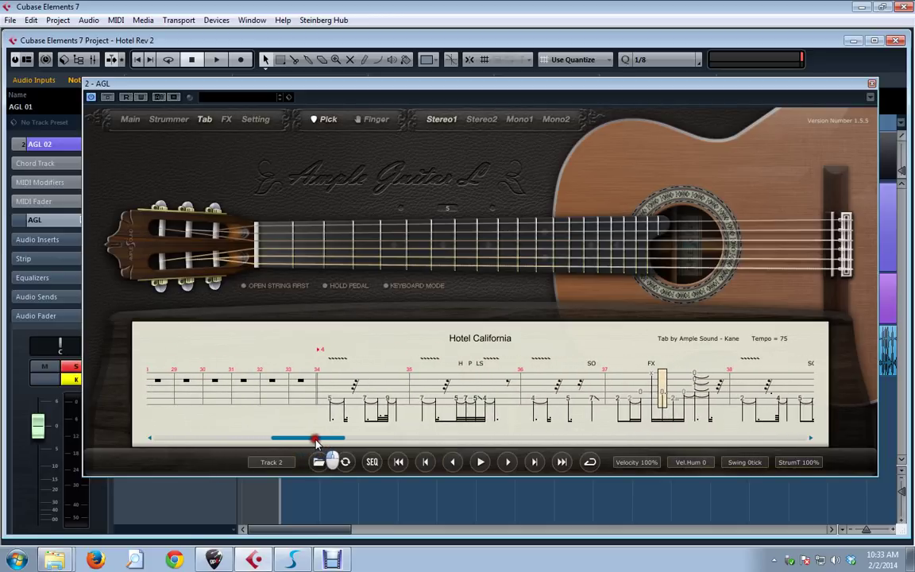
{"action": "left_click", "coordinate": [330, 401]}
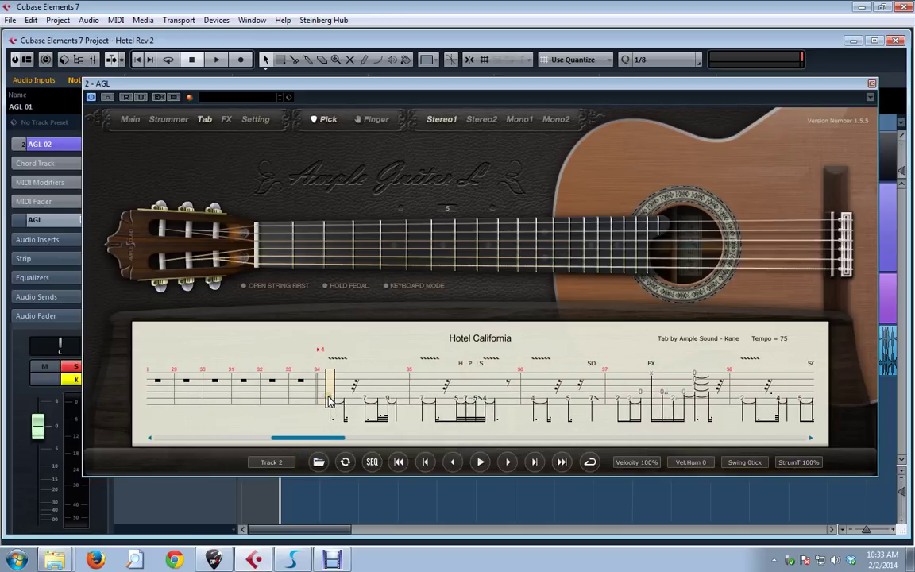
{"action": "left_click", "coordinate": [479, 464]}
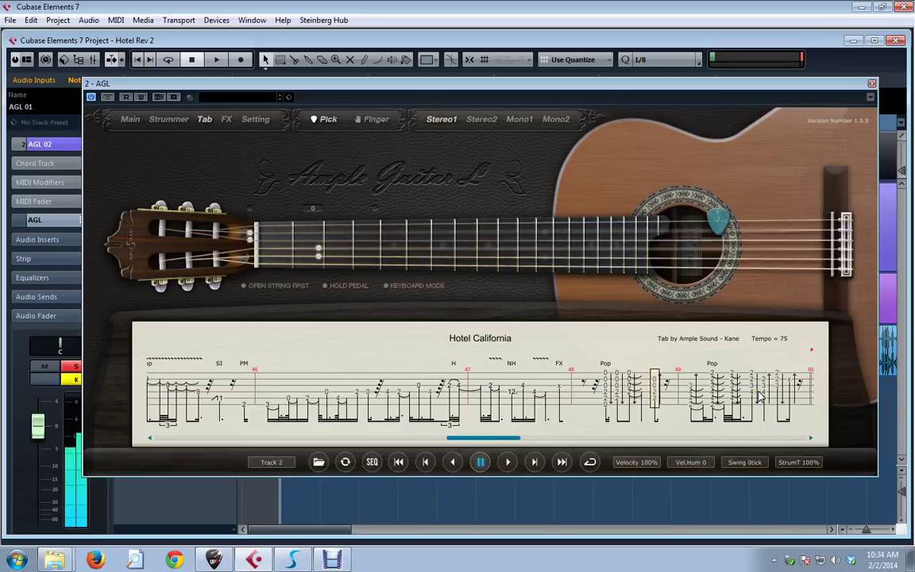
{"action": "left_click", "coordinate": [479, 462]}
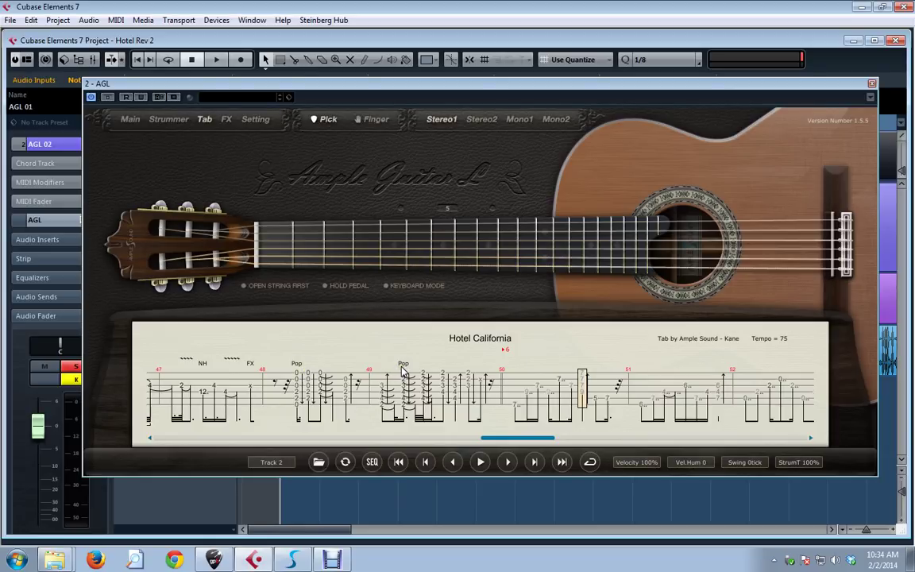
- Solo the AGT 03 track instead of AGL 02, and open its Ample Guitar T instrument
{"action": "left_click", "coordinate": [871, 84]}
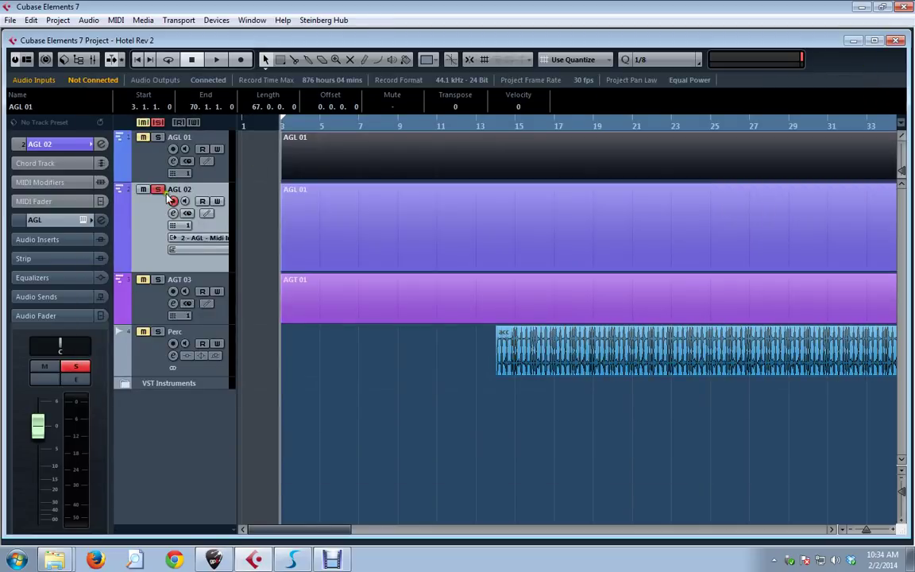
{"action": "left_click", "coordinate": [151, 299]}
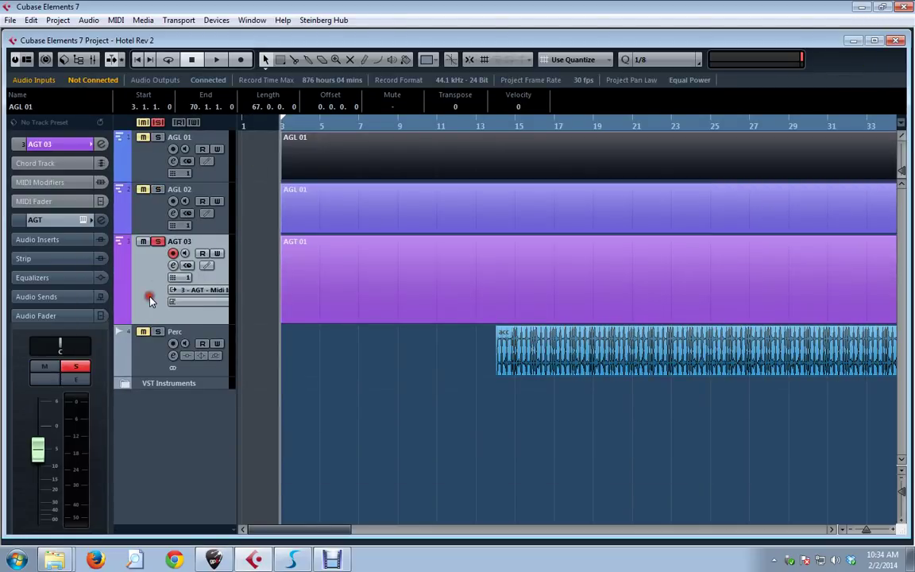
{"action": "left_click", "coordinate": [84, 220]}
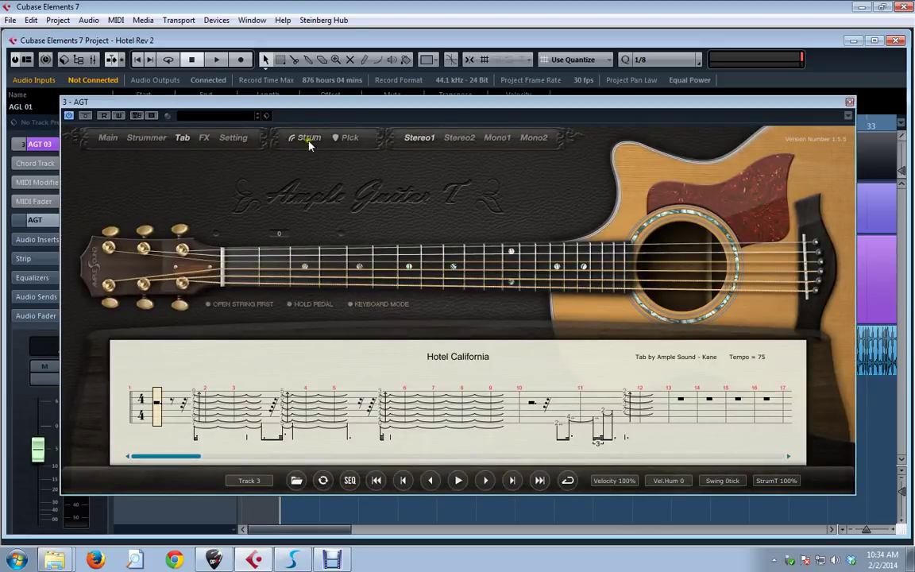
- Play Track 3 of the Hotel California tab from the Bm chord in bar 26, and stop the playback
{"action": "left_click_drag", "start_coordinate": [176, 458], "coordinate": [277, 472]}
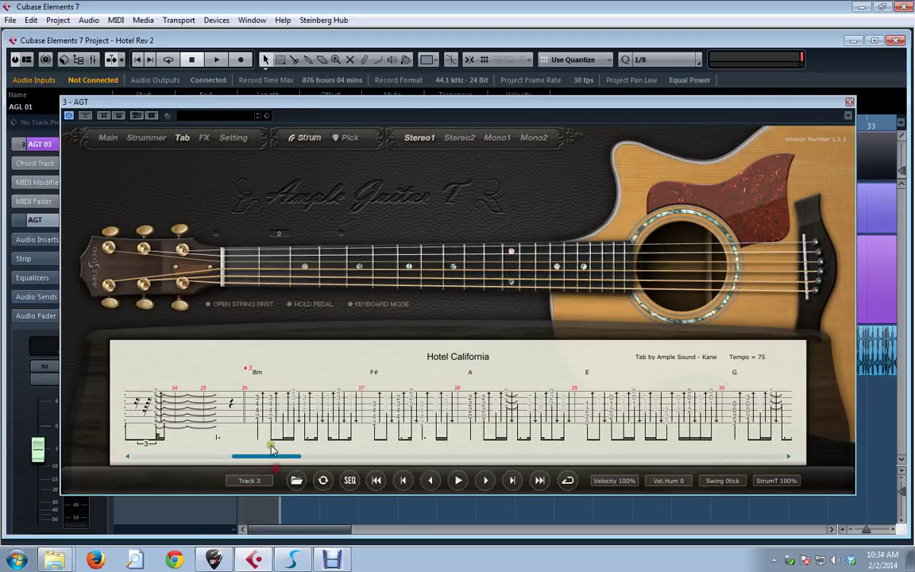
{"action": "left_click", "coordinate": [257, 407]}
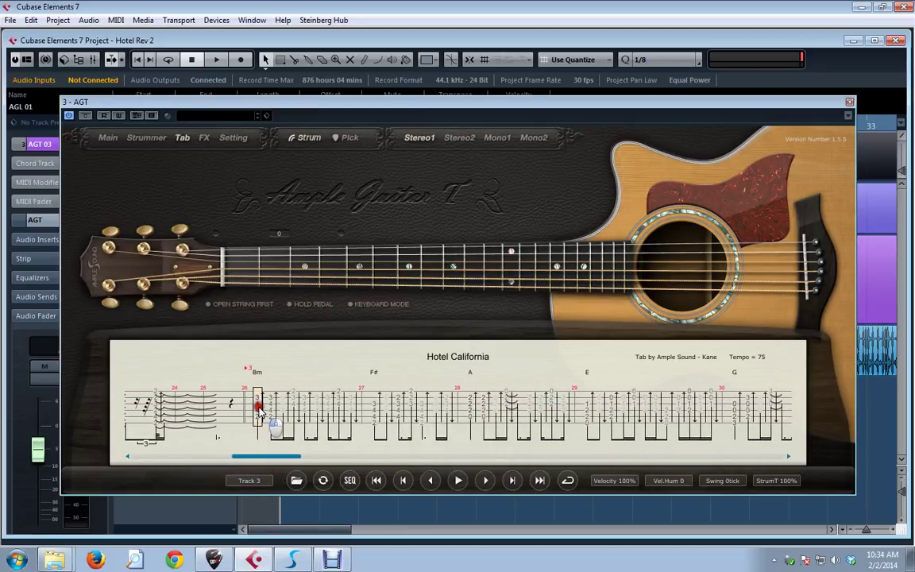
{"action": "left_click", "coordinate": [459, 481]}
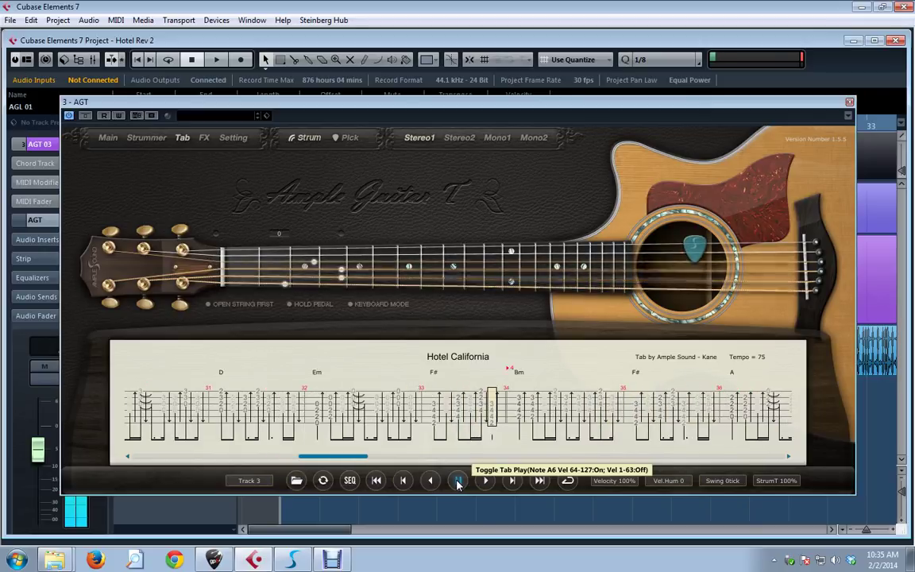
{"action": "left_click", "coordinate": [458, 481]}
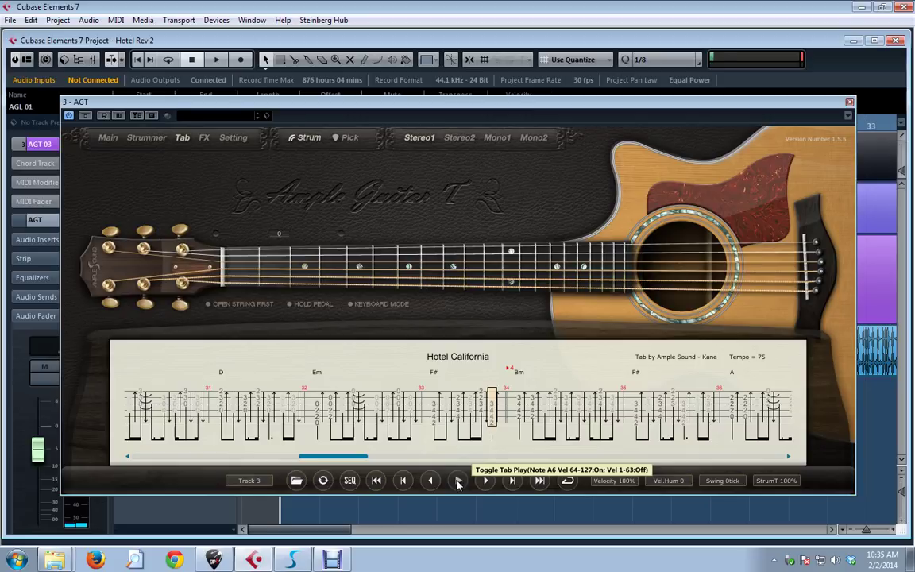
- Close the Ample Guitar T window, and reopen it from the AGT 03 track
{"action": "left_click", "coordinate": [849, 103]}
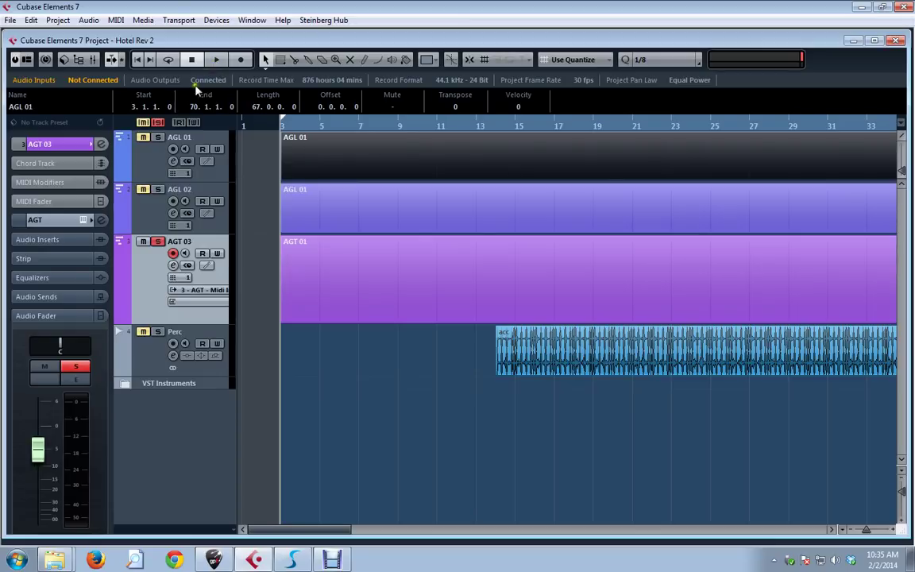
{"action": "left_click", "coordinate": [84, 219]}
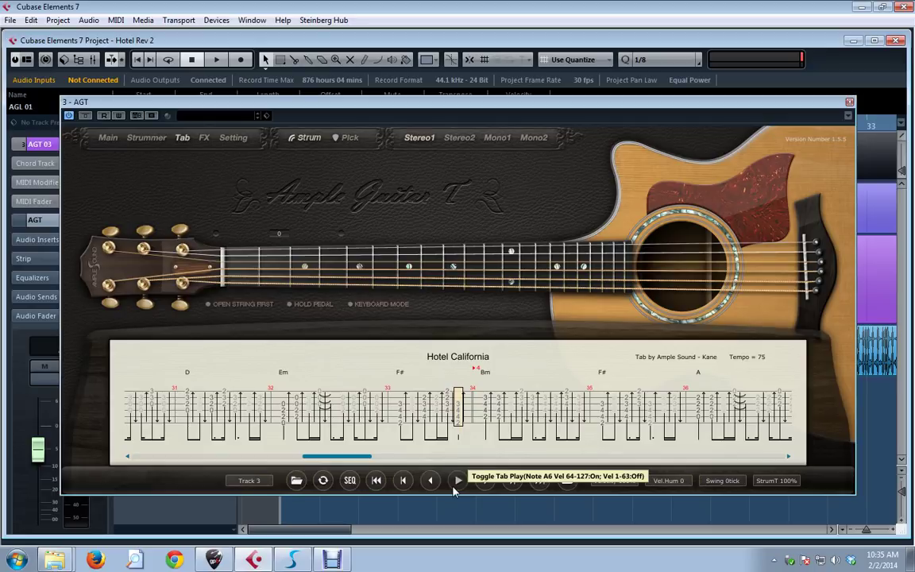
- Close the Ample Guitar T window of the AGT 03 track
{"action": "left_click", "coordinate": [849, 103]}
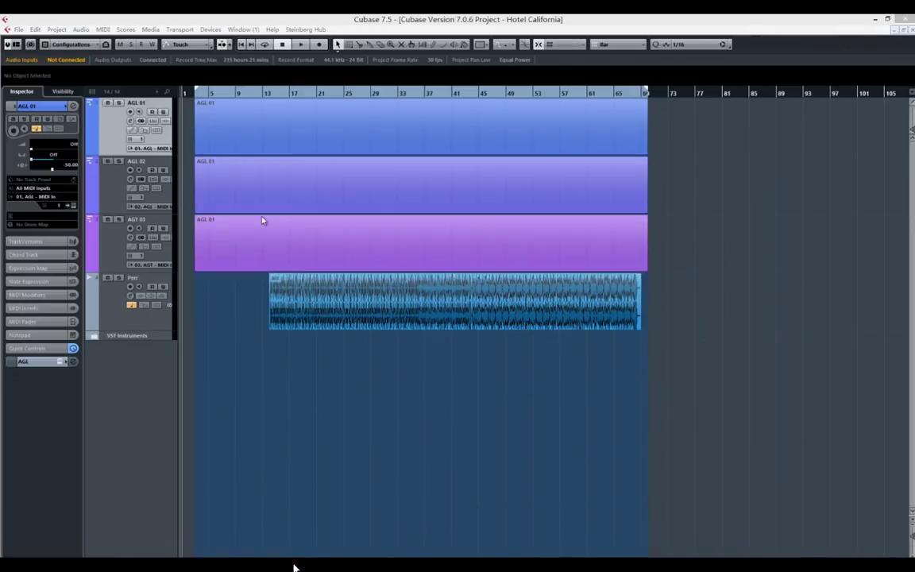
- Open the first AGL instrument from the VST Instruments rack of the Hotel California project, and start project playback
{"action": "key", "text": "F11"}
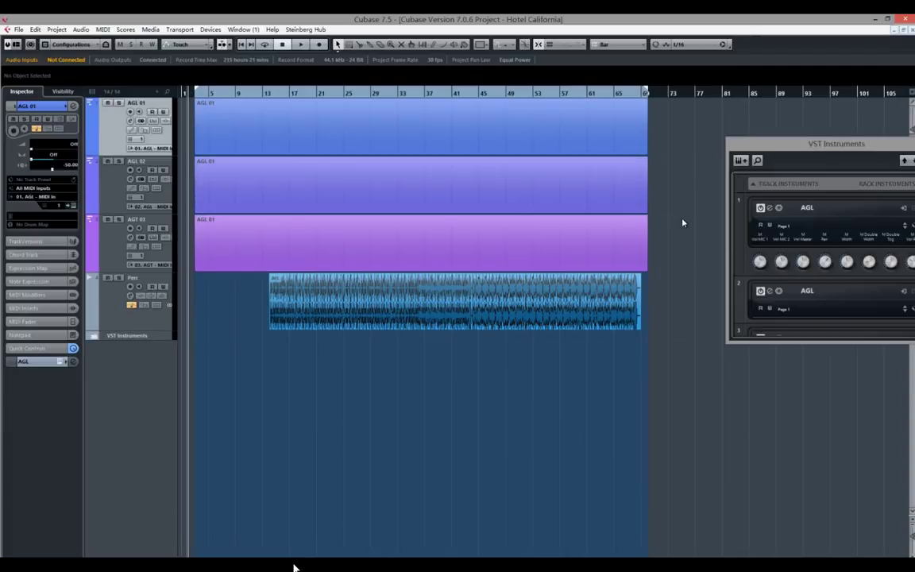
{"action": "left_click", "coordinate": [770, 208]}
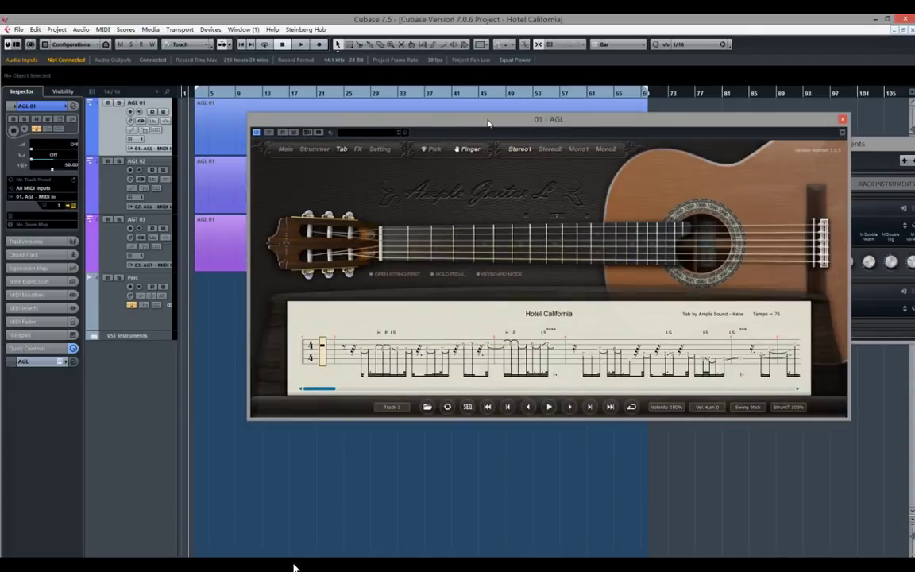
{"action": "left_click_drag", "start_coordinate": [484, 123], "coordinate": [503, 107]}
{"action": "key", "text": "space"}
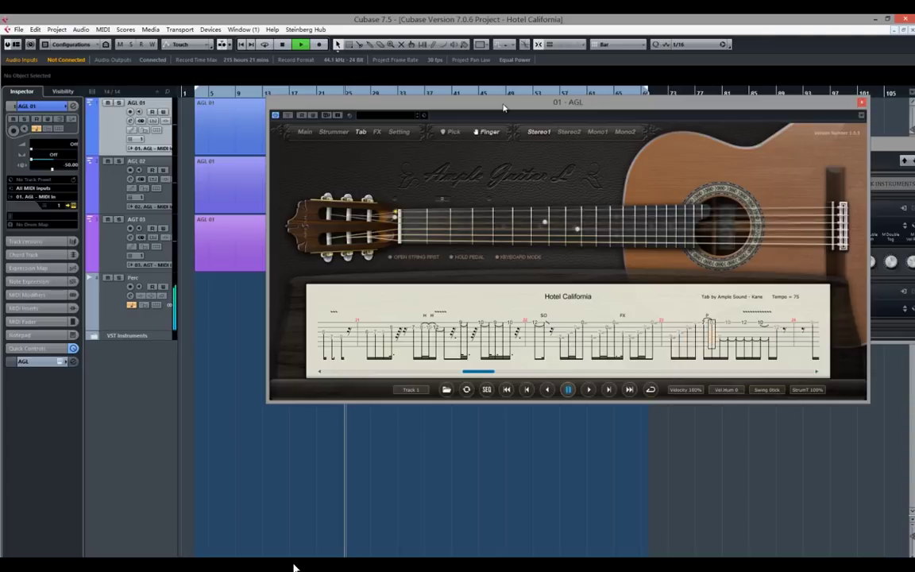
- Move the 01 - AGL window clear of the VST Instruments rack, and open the AGT instrument in slot 3 during playback
{"action": "left_click_drag", "start_coordinate": [503, 107], "coordinate": [434, 26]}
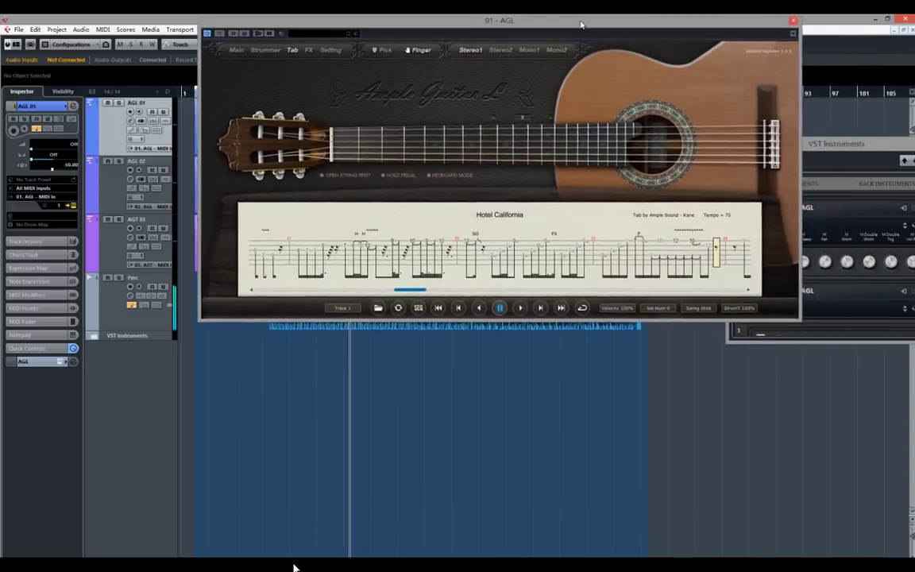
{"action": "left_click", "coordinate": [871, 155]}
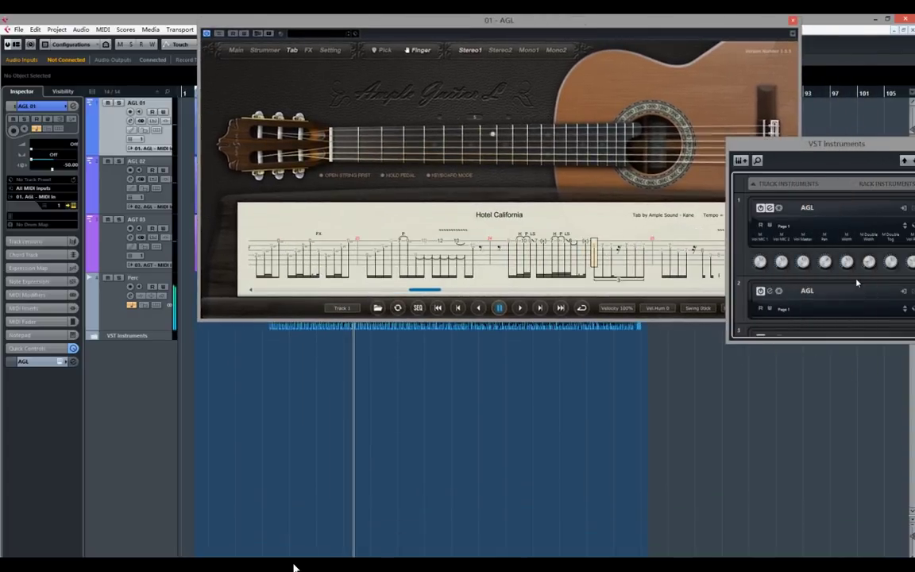
{"action": "scroll", "coordinate": [835, 290], "scroll_direction": "down", "scroll_amount": 2}
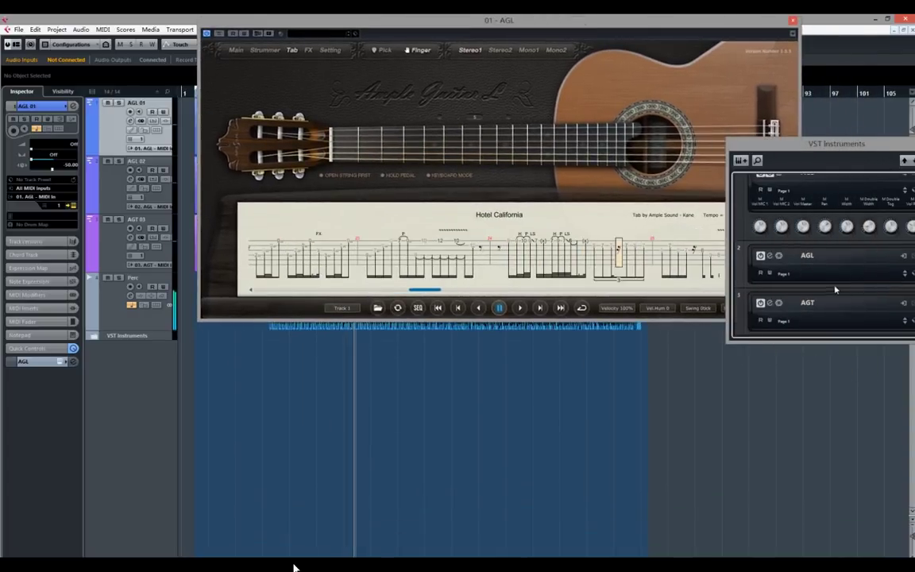
{"action": "left_click", "coordinate": [771, 304]}
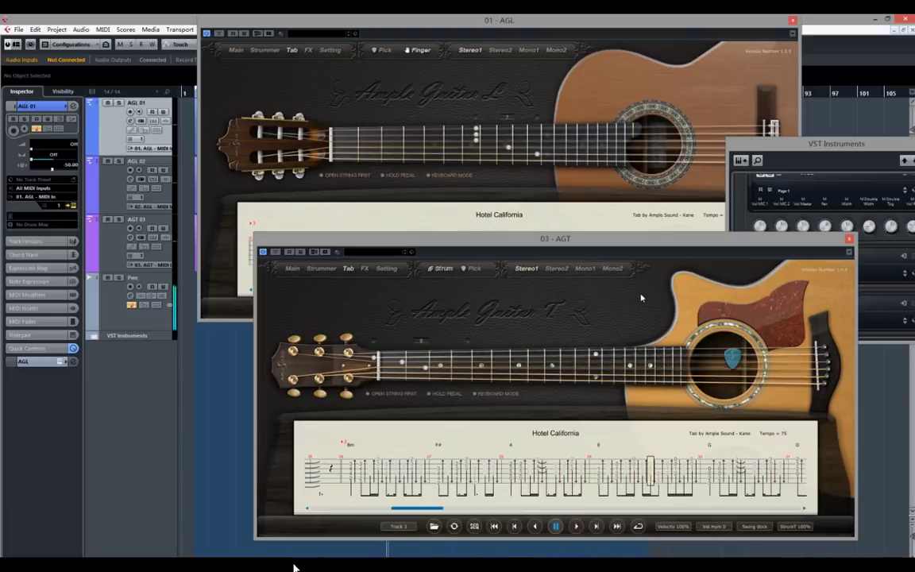
- Enlarge the VST Instruments rack to open the slot 2 AGL instrument, and arrange its window with 01 - AGL in front
{"action": "left_click", "coordinate": [843, 150]}
{"action": "left_click_drag", "start_coordinate": [891, 343], "coordinate": [891, 380]}
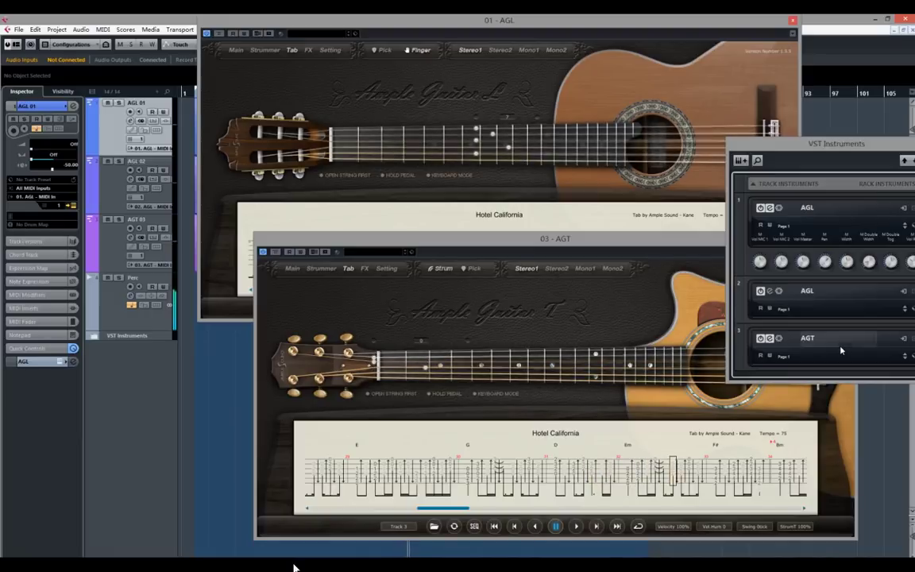
{"action": "left_click", "coordinate": [769, 291]}
{"action": "left_click_drag", "start_coordinate": [557, 244], "coordinate": [568, 178]}
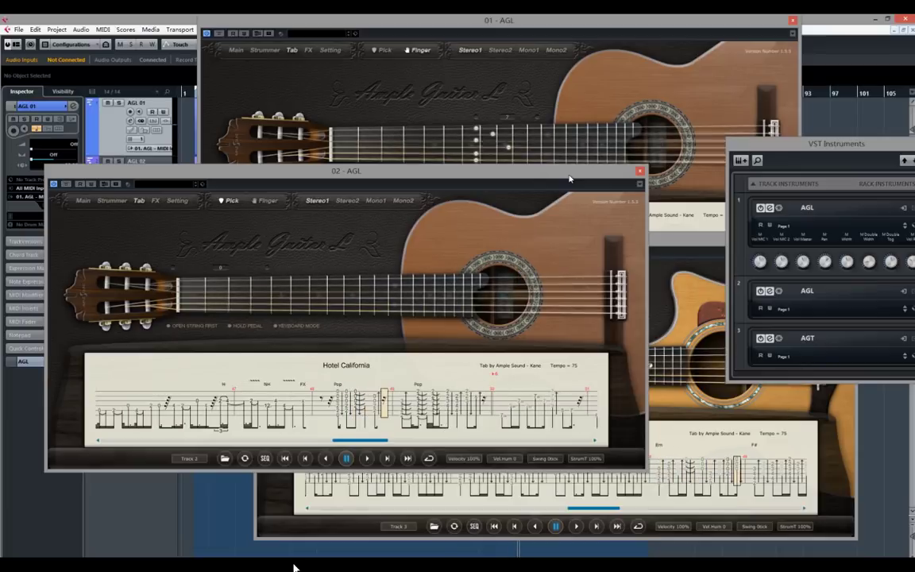
{"action": "left_click", "coordinate": [507, 92]}
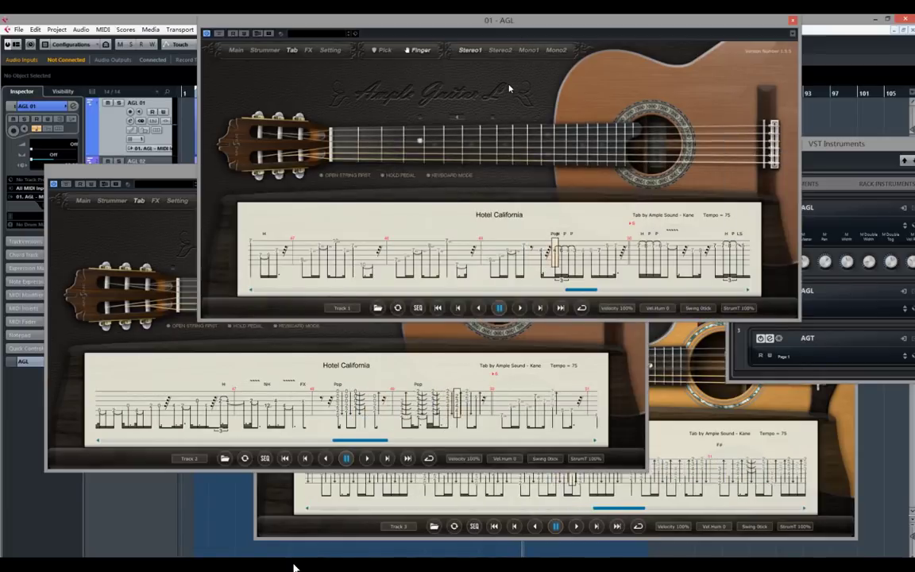